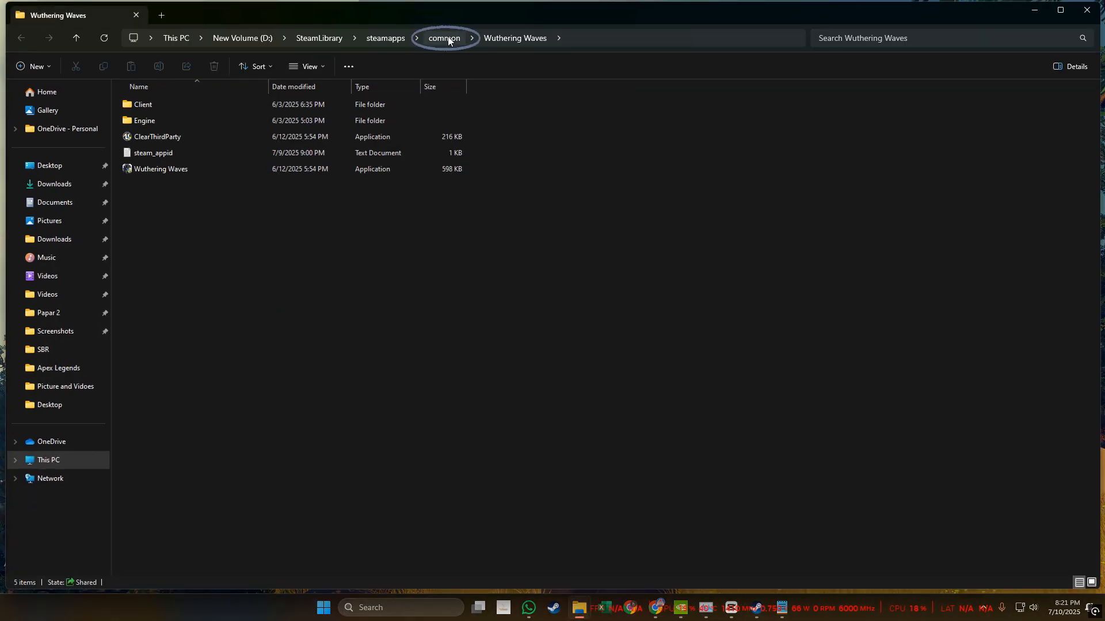
# Go up from the Wuthering Waves folder to the steamapps folder.
pyautogui.click(448, 39)
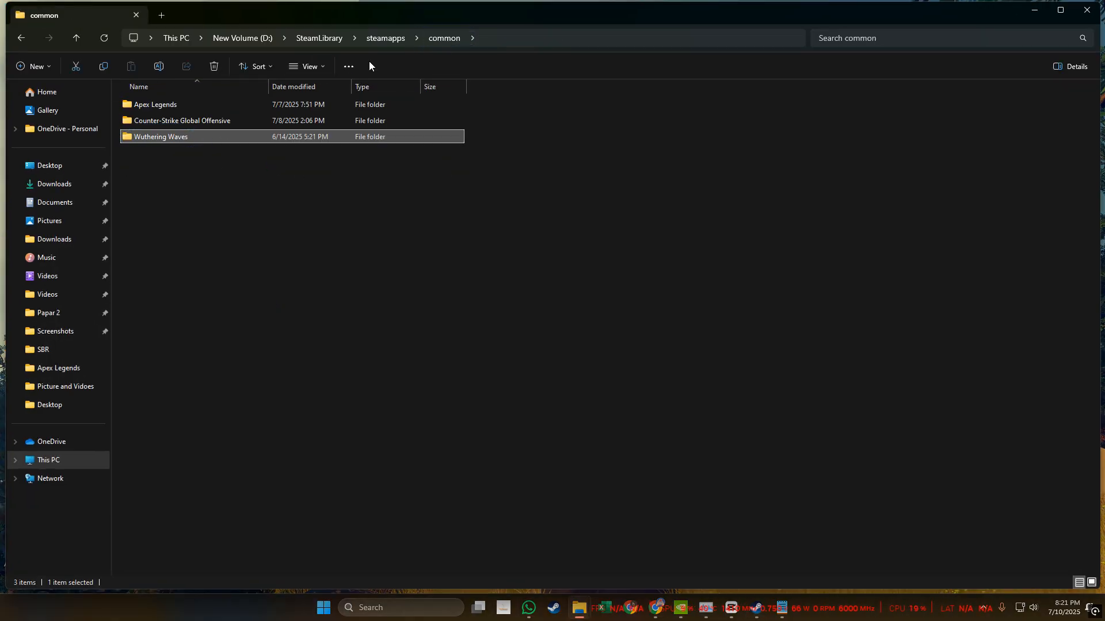
pyautogui.click(375, 37)
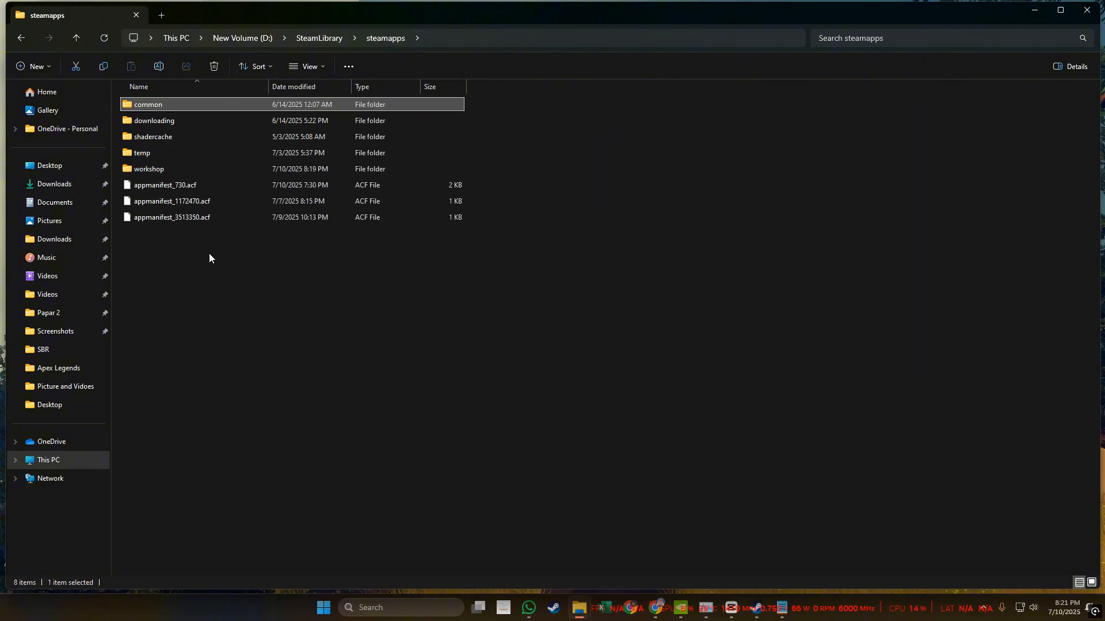
# Switch to Steam, copy the Wuthering Waves store page URL and paste it into Notepad.
pyautogui.hotkey('alt', 'Tab')
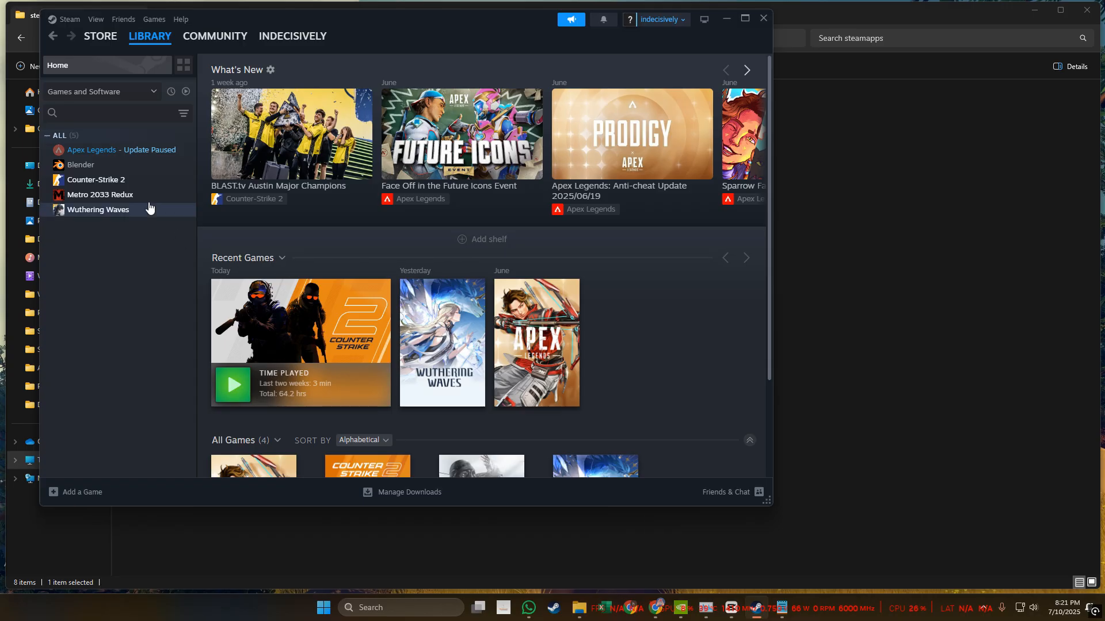
pyautogui.click(125, 211)
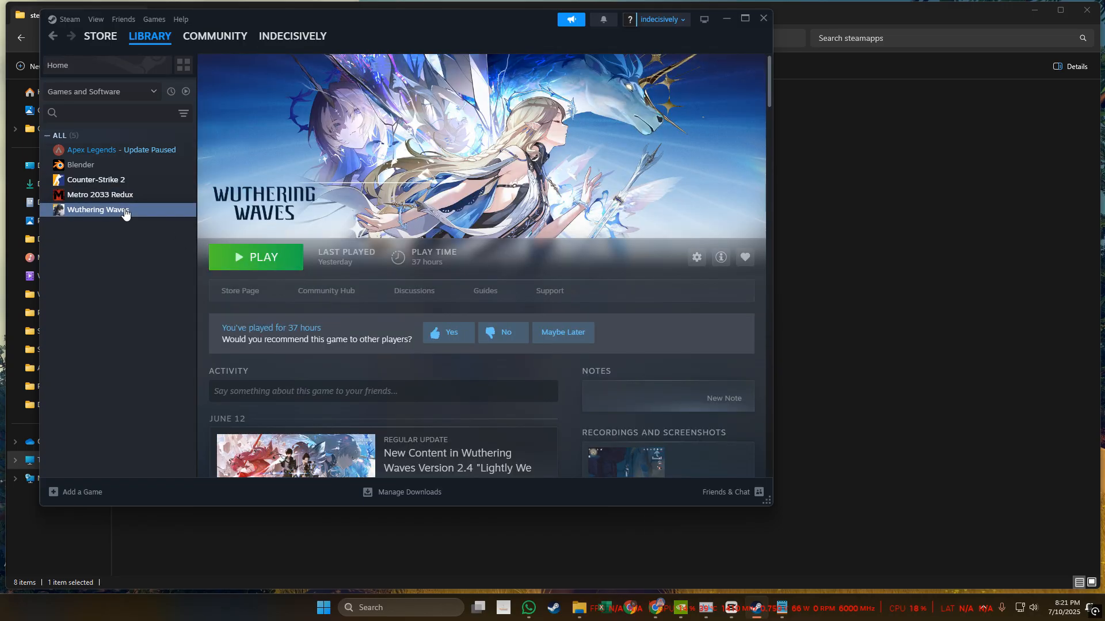
pyautogui.click(241, 291)
pyautogui.rightClick(109, 270)
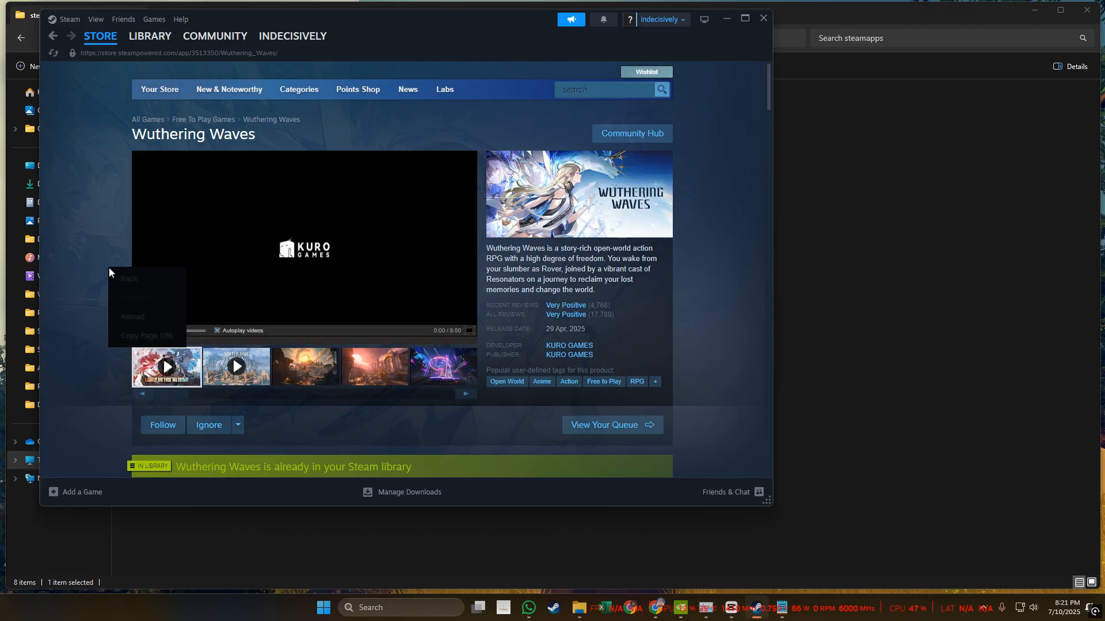
pyautogui.click(141, 336)
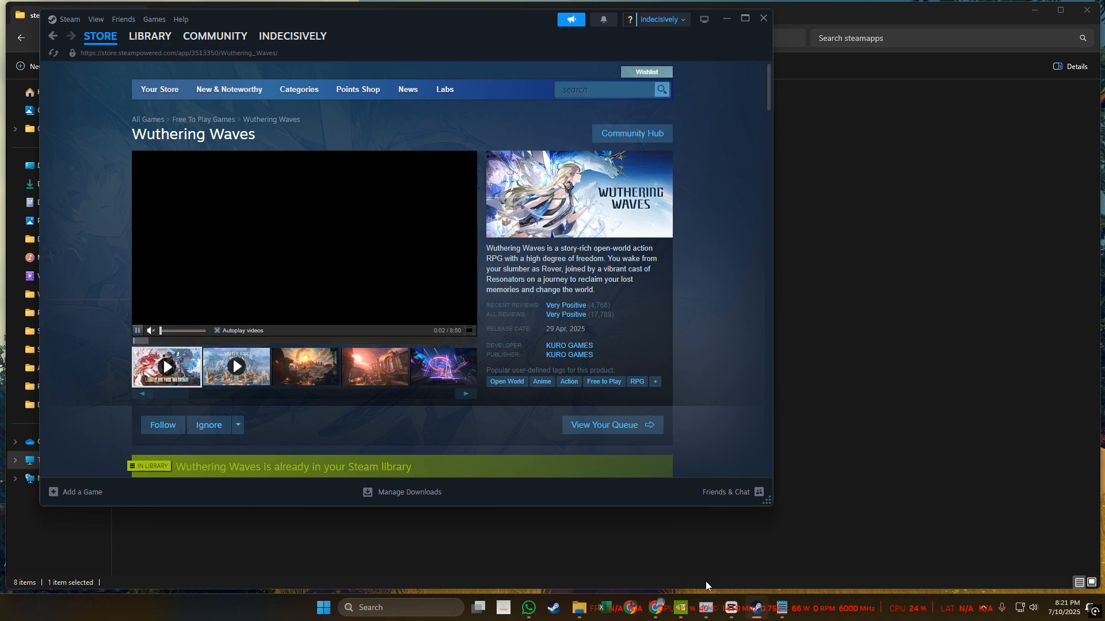
pyautogui.click(781, 608)
pyautogui.write('https://store.steampowered.com/app/3513350/Wuthering_Waves/')
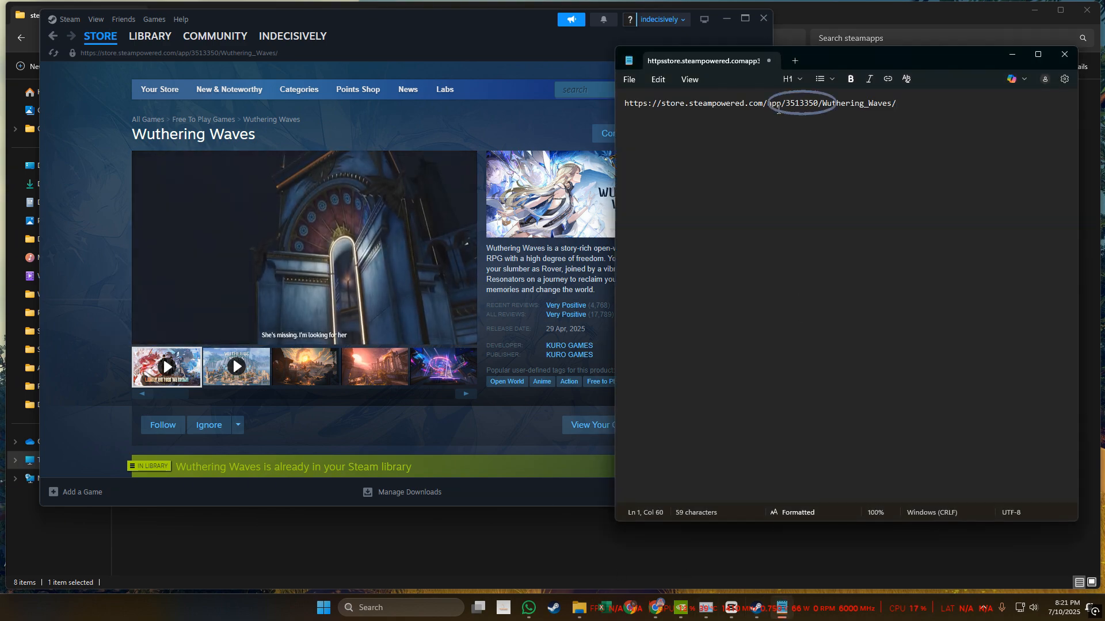
# Return to the steamapps folder and select the game's manifest file, appmanifest_3513350.acf.
pyautogui.click(605, 147)
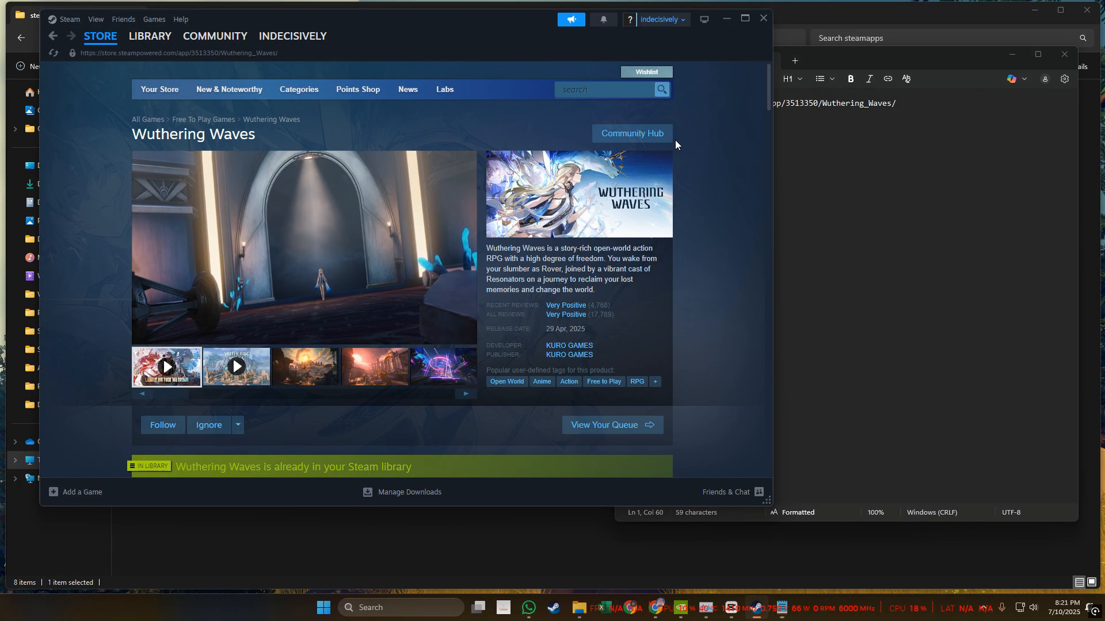
pyautogui.click(563, 540)
pyautogui.click(191, 217)
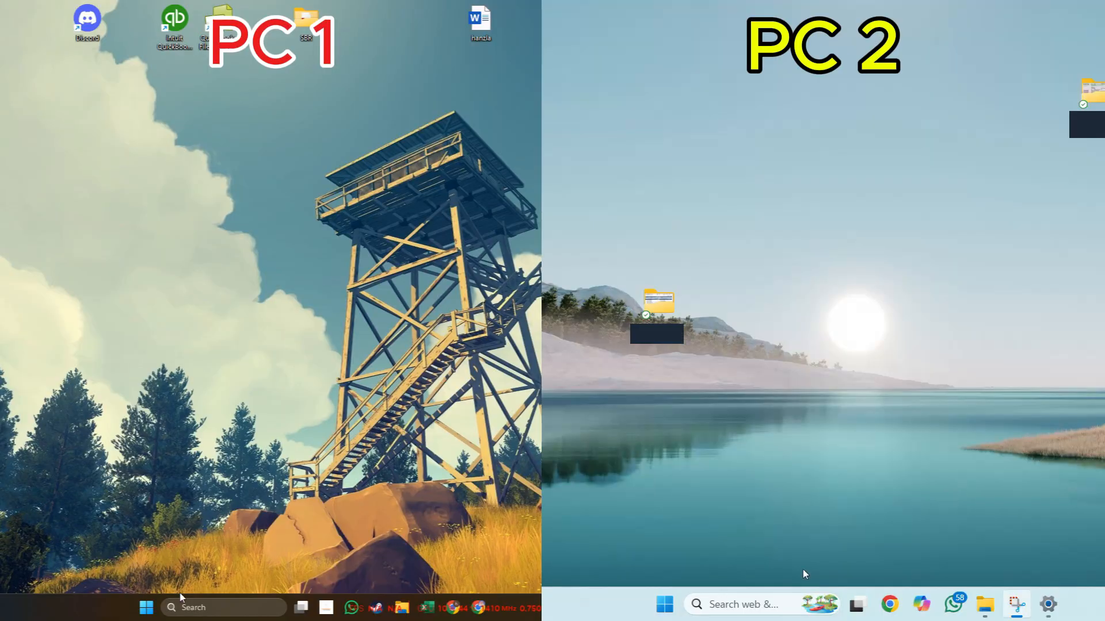
# Search for the network connections and open them on both PC 1 and PC 2.
pyautogui.click(190, 607)
pyautogui.click(794, 603)
pyautogui.write('NET')
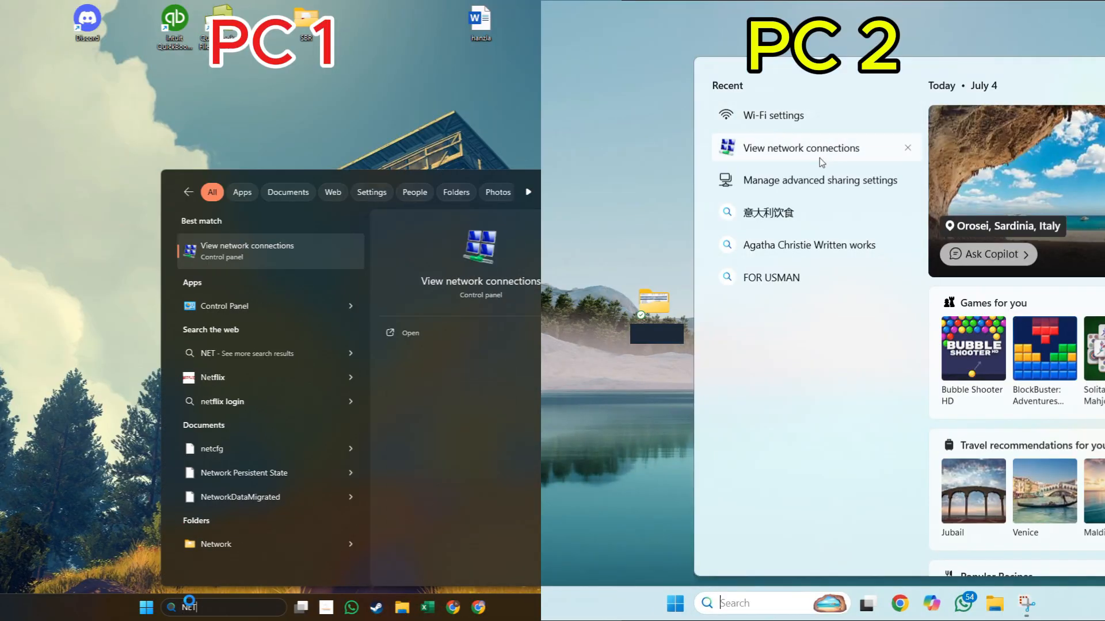
pyautogui.click(819, 158)
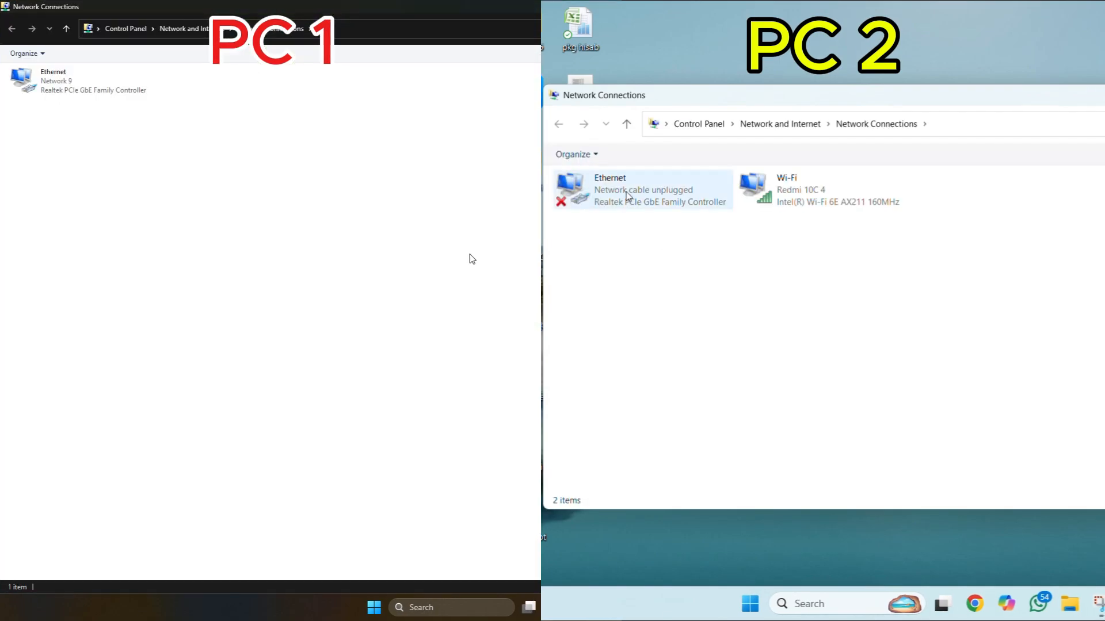
# Open the Internet Protocol Version 4 (TCP/IPv4) properties of the Ethernet adapter on both PCs.
pyautogui.click(633, 193)
pyautogui.rightClick(18, 74)
pyautogui.rightClick(633, 193)
pyautogui.click(662, 325)
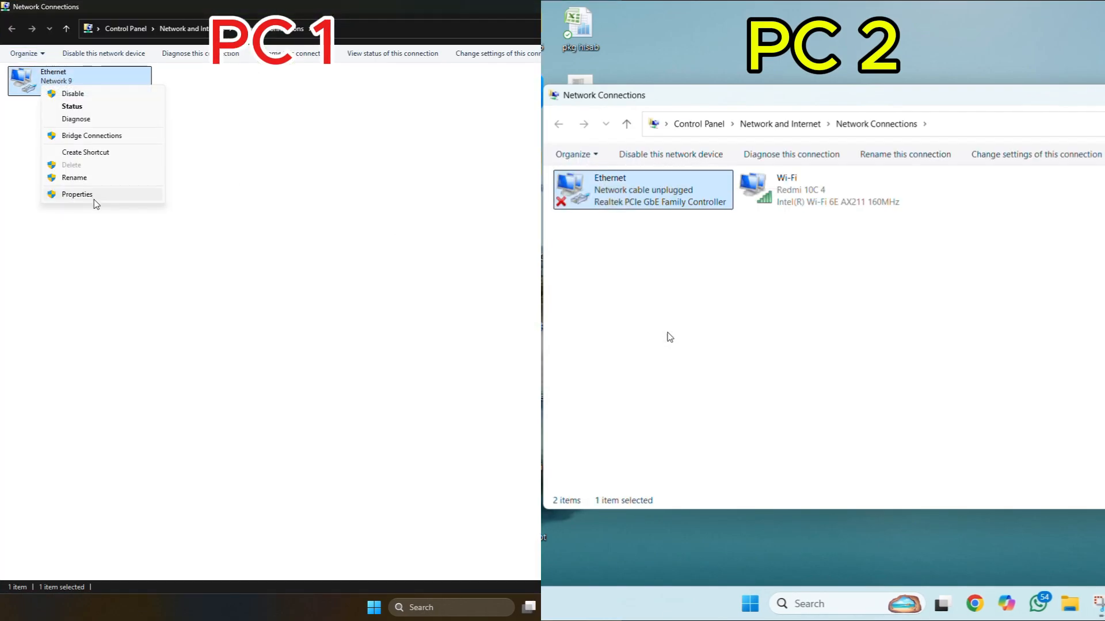
pyautogui.click(95, 200)
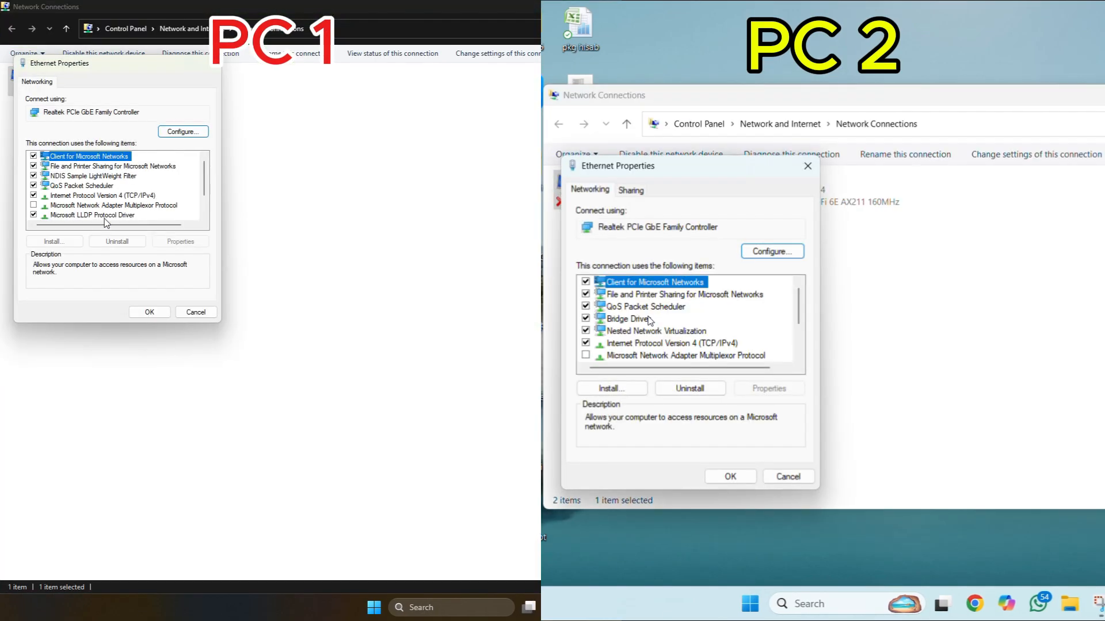
pyautogui.click(658, 344)
pyautogui.click(103, 195)
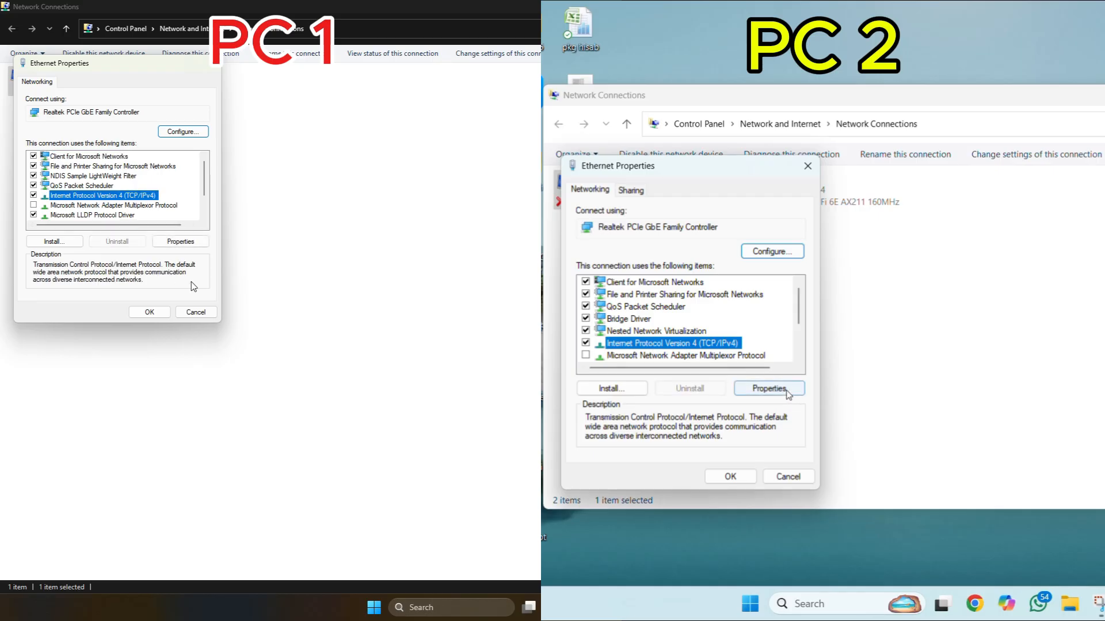
pyautogui.click(768, 389)
pyautogui.click(183, 241)
# Assign static IP 192.168.0.1 with gateway 192.168.0.2 on PC 1, and the reverse on PC 2, both with subnet mask 255.255.255.0.
pyautogui.click(675, 325)
pyautogui.click(98, 190)
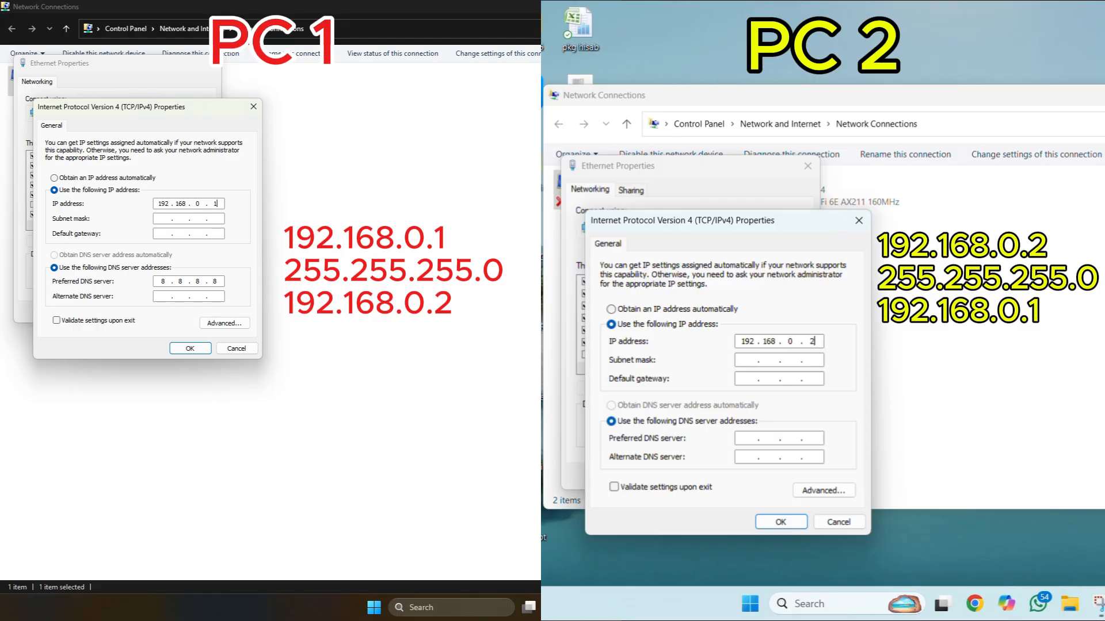
pyautogui.press('Tab')
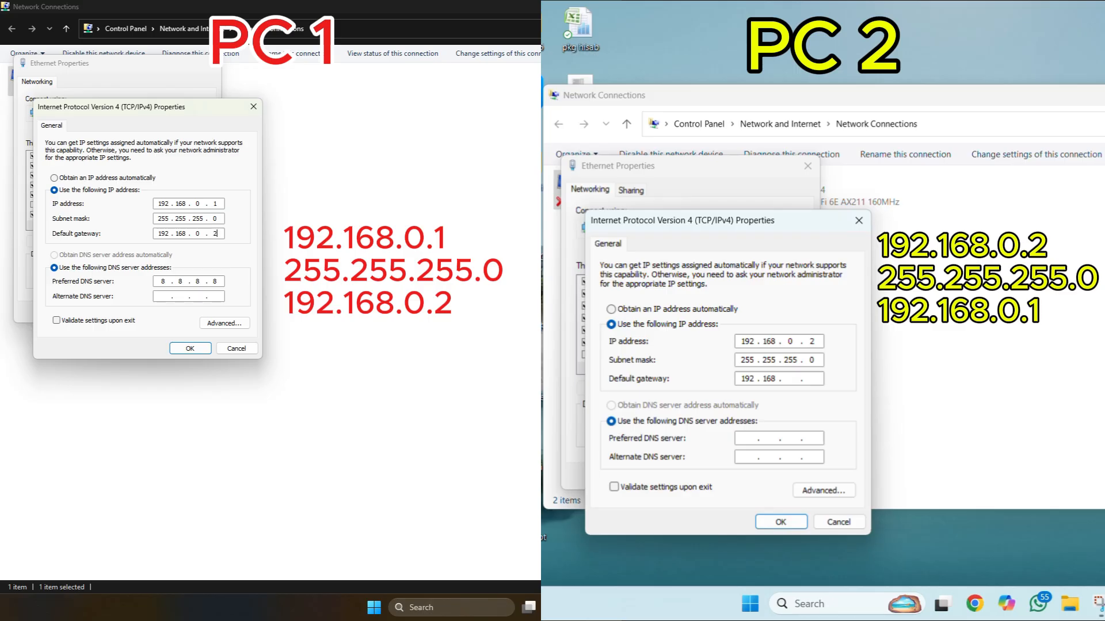
pyautogui.click(190, 348)
pyautogui.write('1')
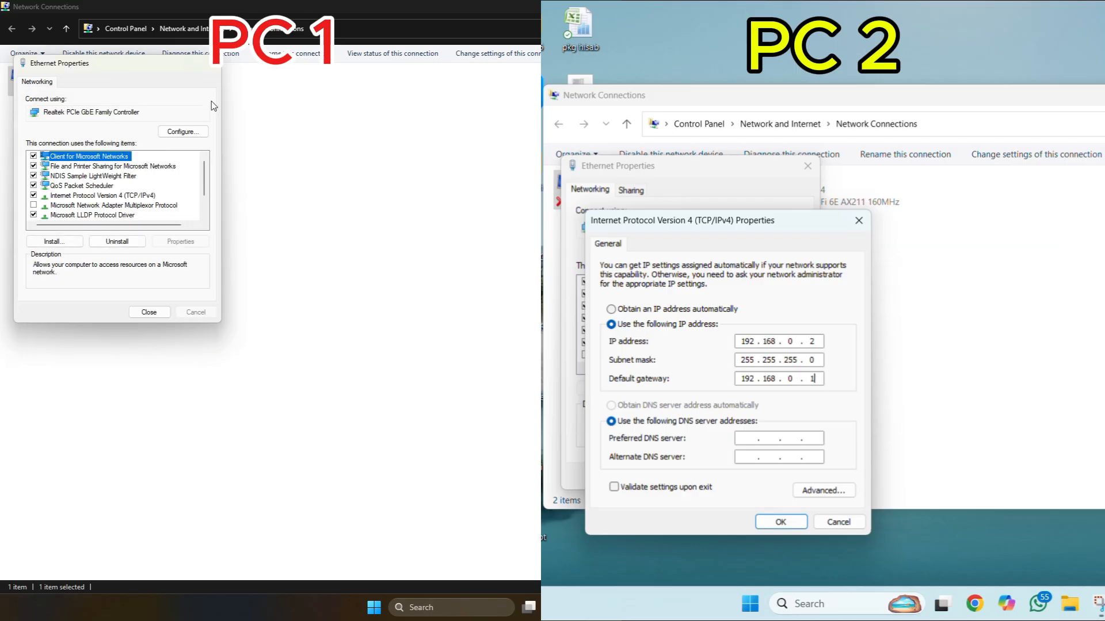
pyautogui.click(211, 68)
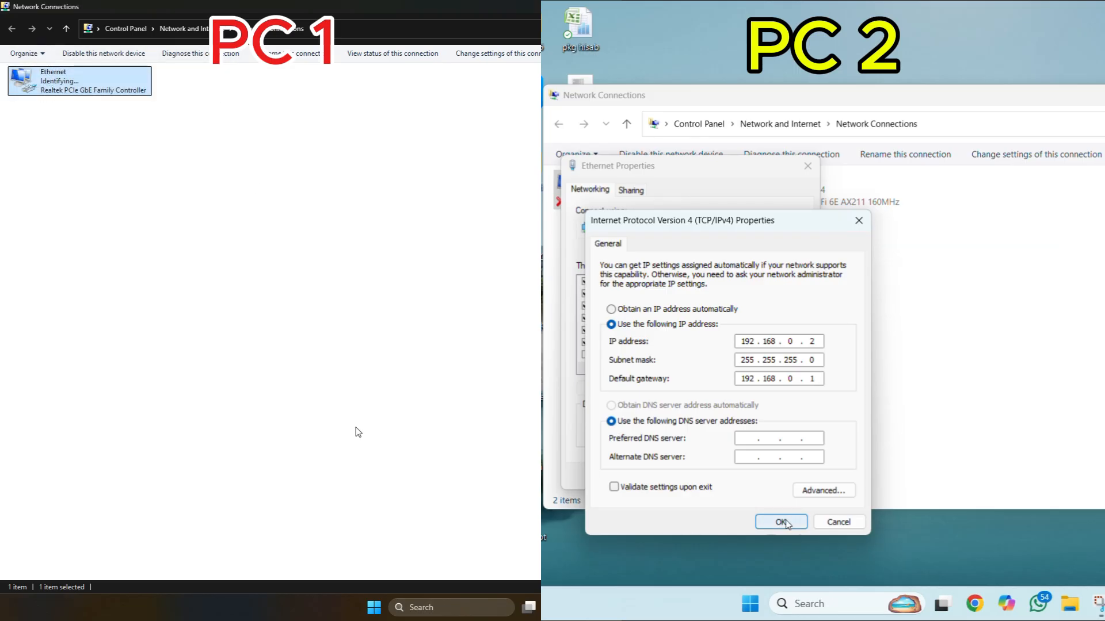
pyautogui.click(786, 523)
# Open the advanced sharing settings on PC 1 and expand the private networks and all networks options.
pyautogui.click(443, 609)
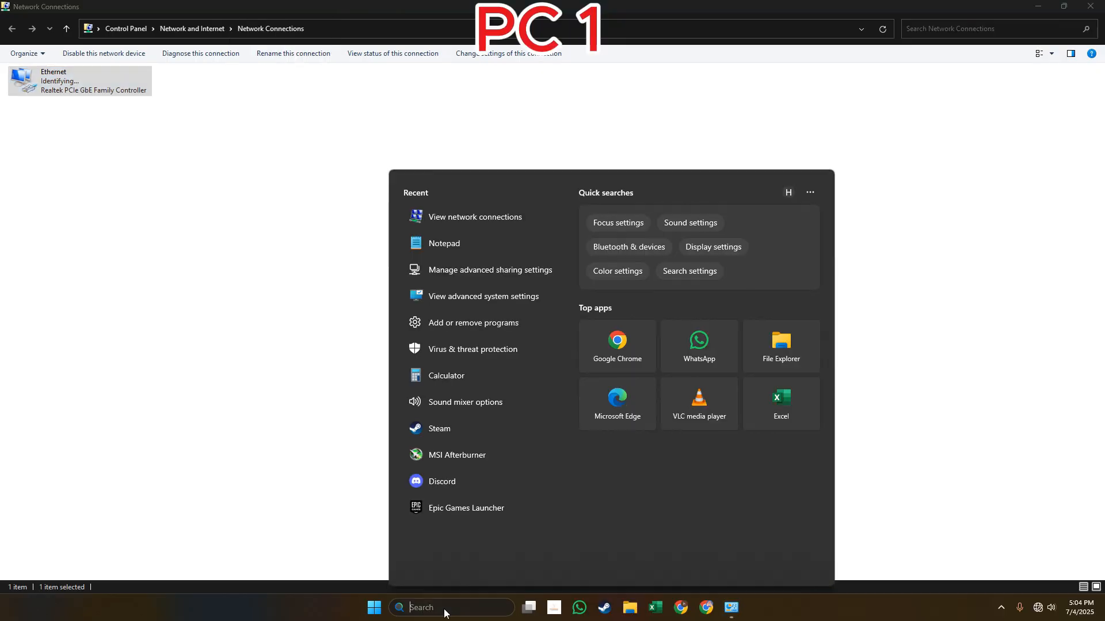
pyautogui.write('SHAR')
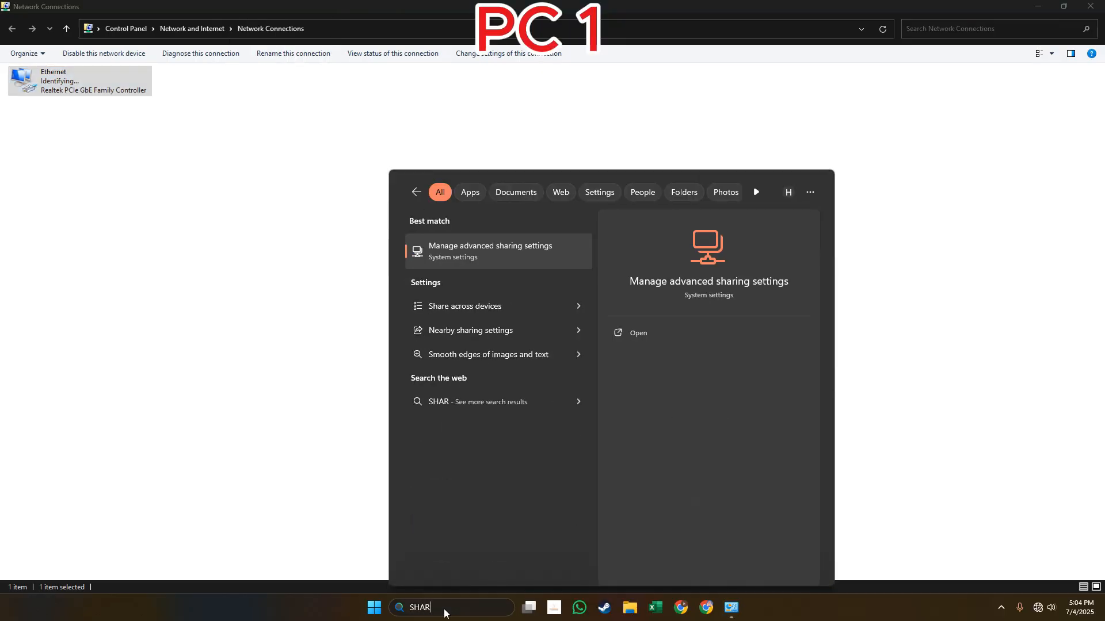
pyautogui.click(443, 247)
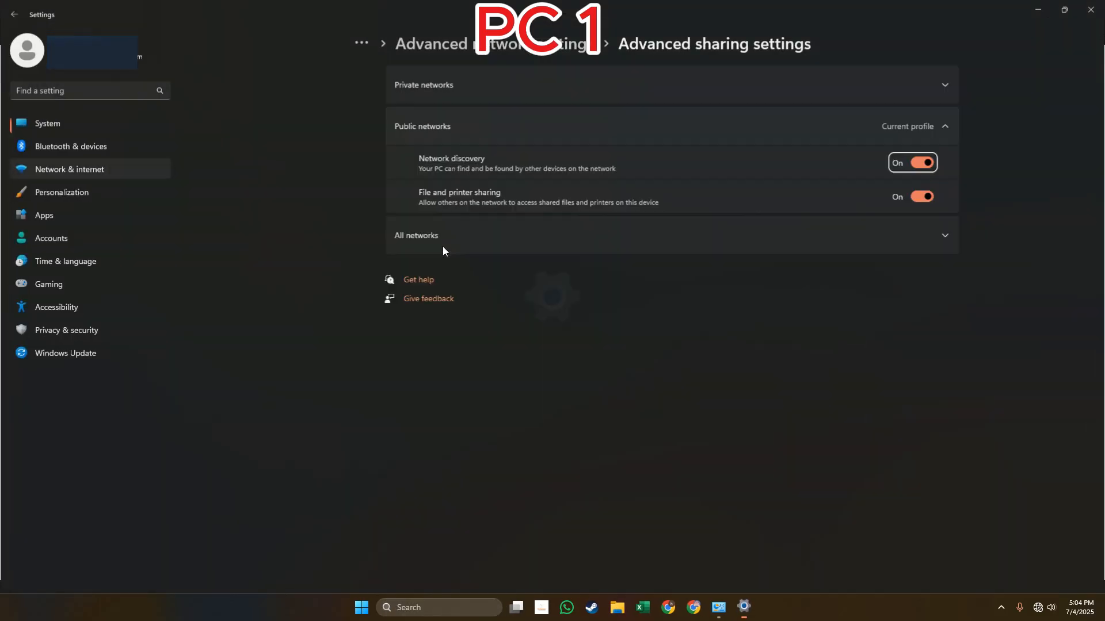
pyautogui.click(787, 77)
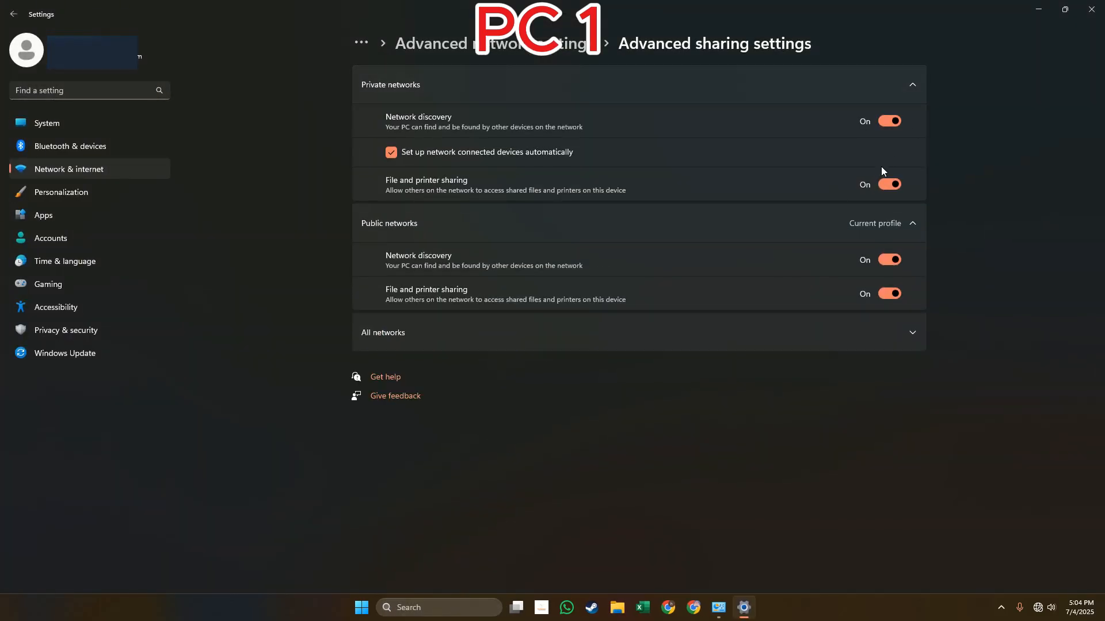
pyautogui.click(886, 333)
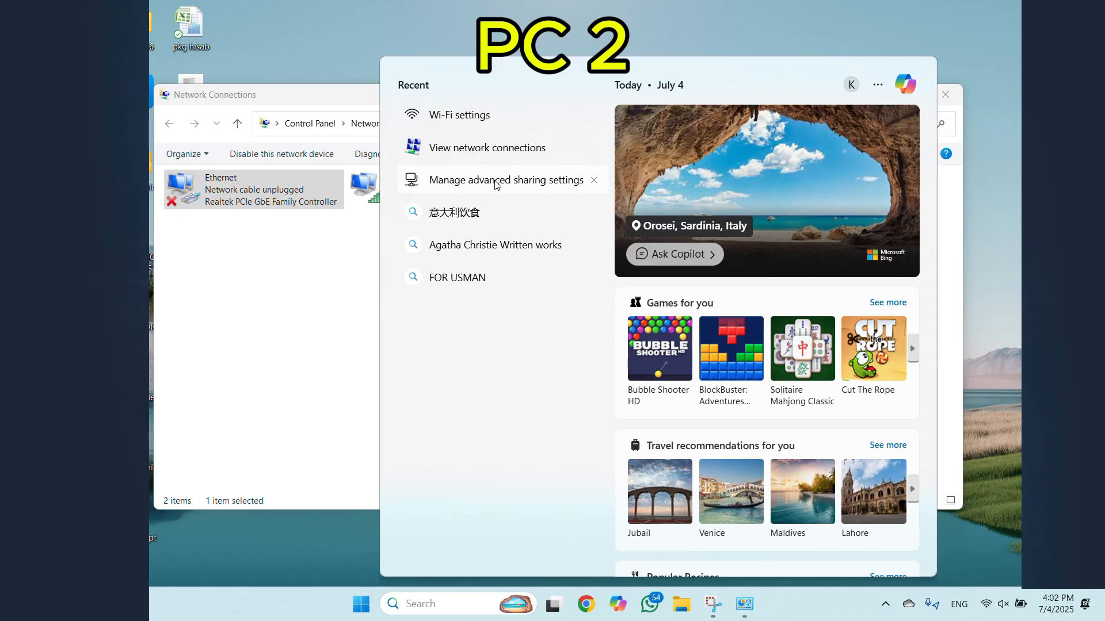
# Open the advanced sharing settings on PC 2 and review the private, public and all networks options.
pyautogui.click(493, 180)
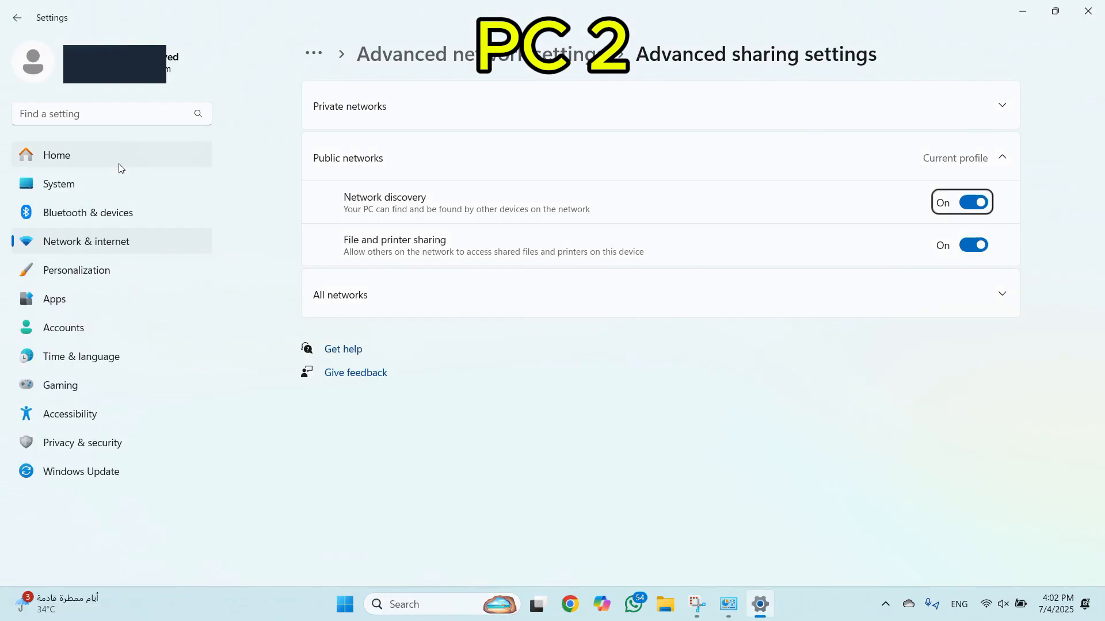
pyautogui.click(552, 109)
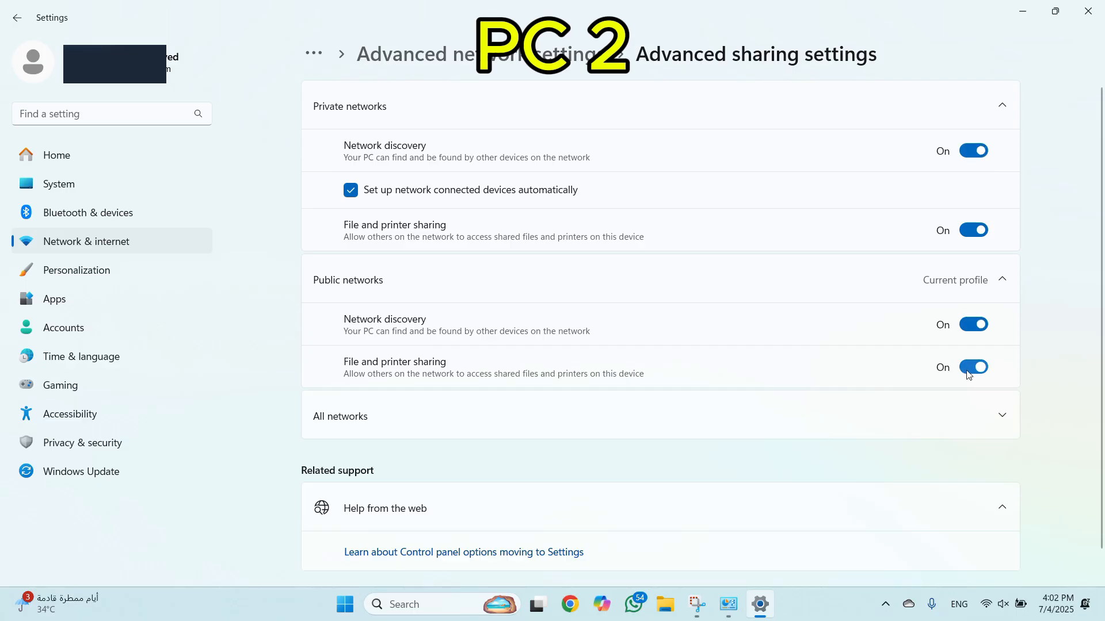
pyautogui.click(933, 426)
pyautogui.scroll(-1, 958, 361)
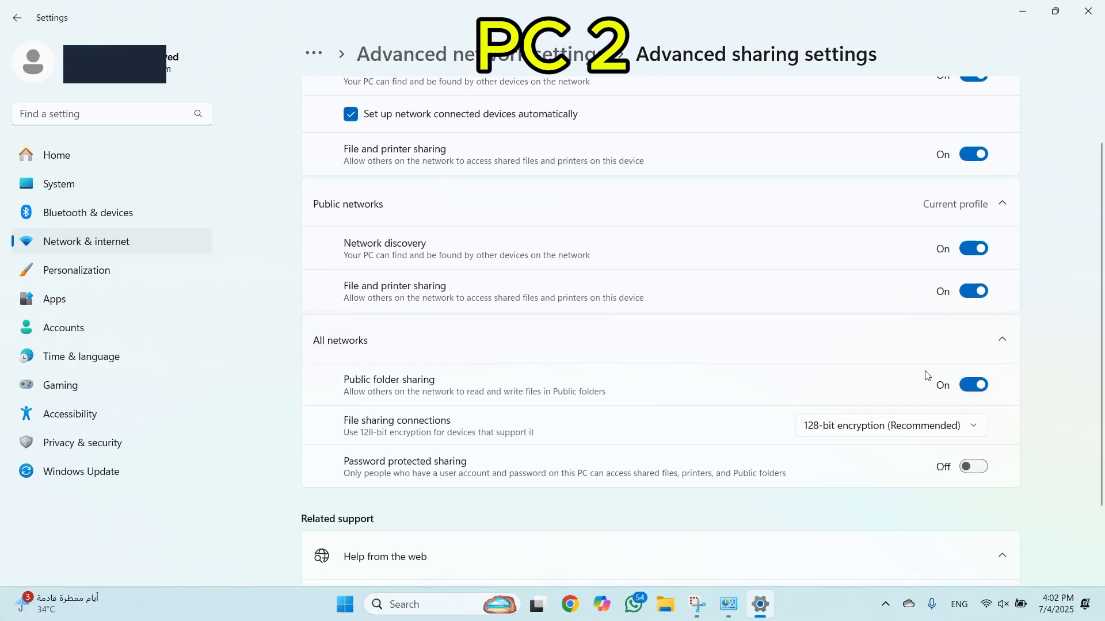
pyautogui.scroll(1, 926, 375)
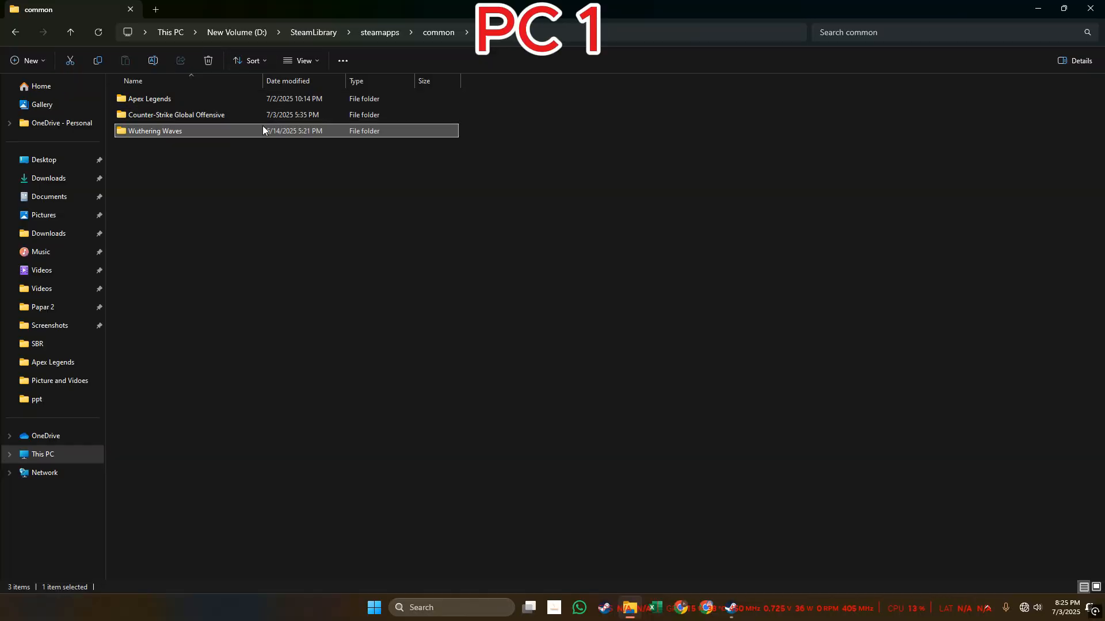
# Share the Wuthering Waves folder on PC 1 with Everyone at Read/Write permission.
pyautogui.rightClick(266, 131)
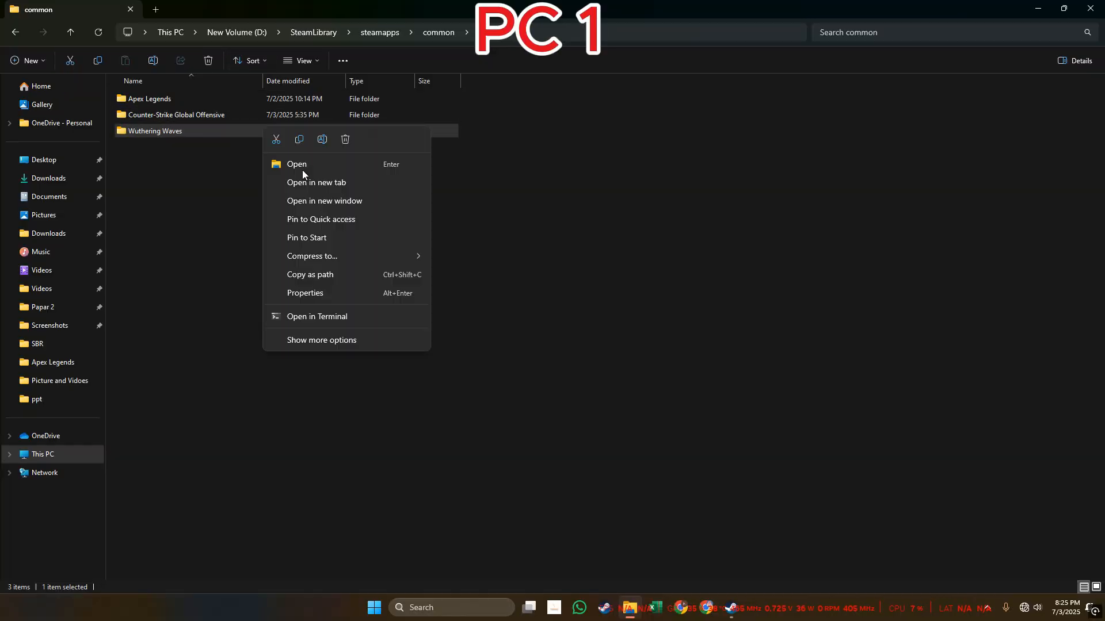
pyautogui.click(344, 341)
pyautogui.moveTo(326, 252)
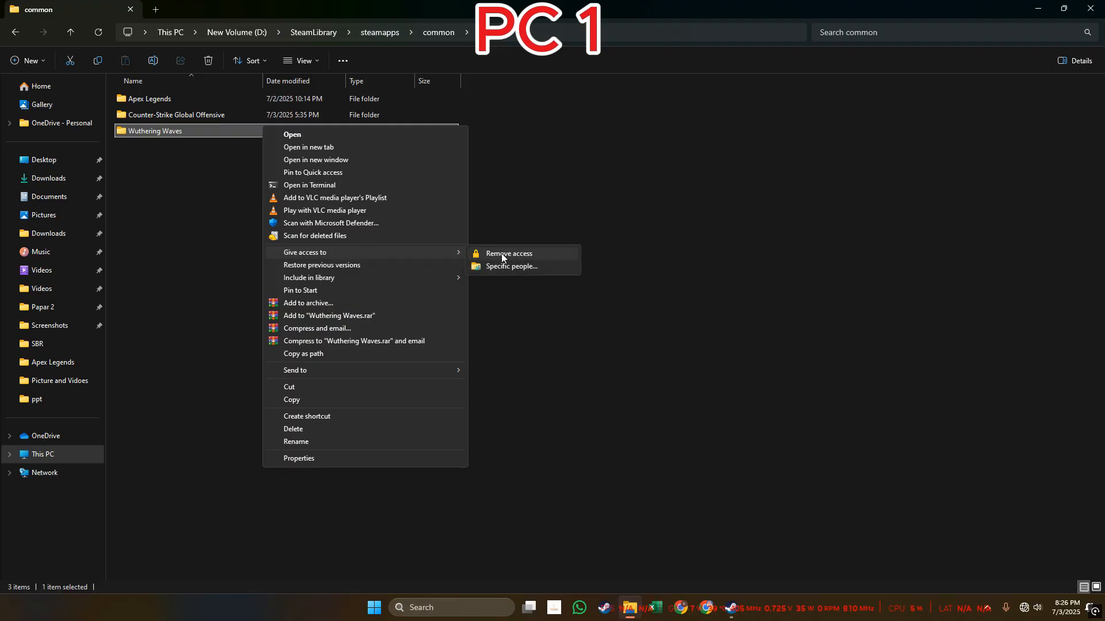
pyautogui.click(510, 267)
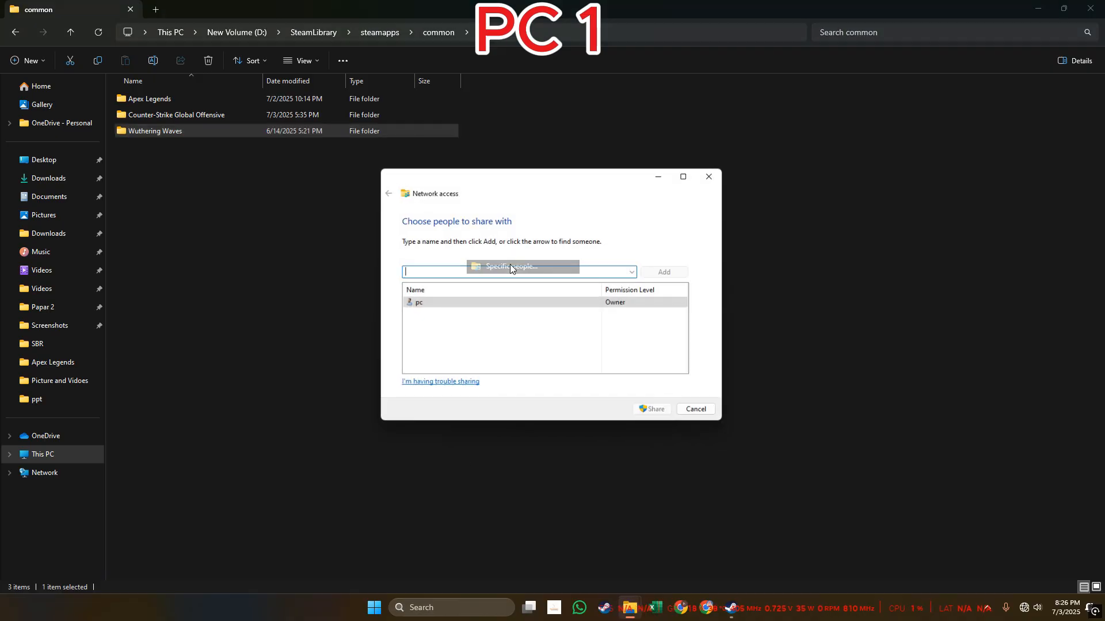
pyautogui.click(635, 272)
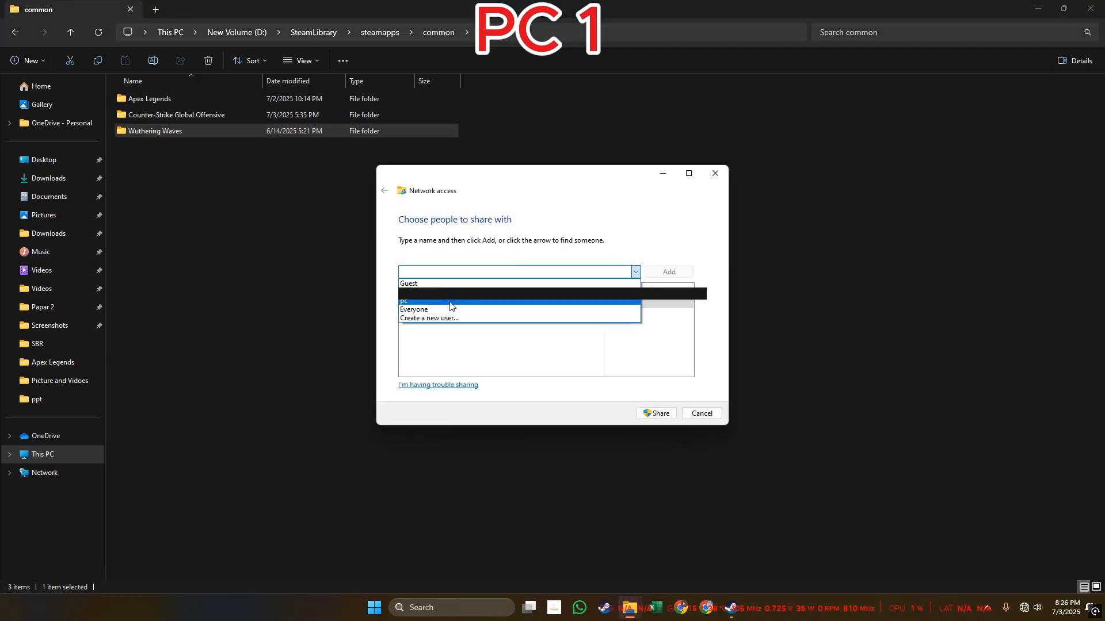
pyautogui.click(444, 313)
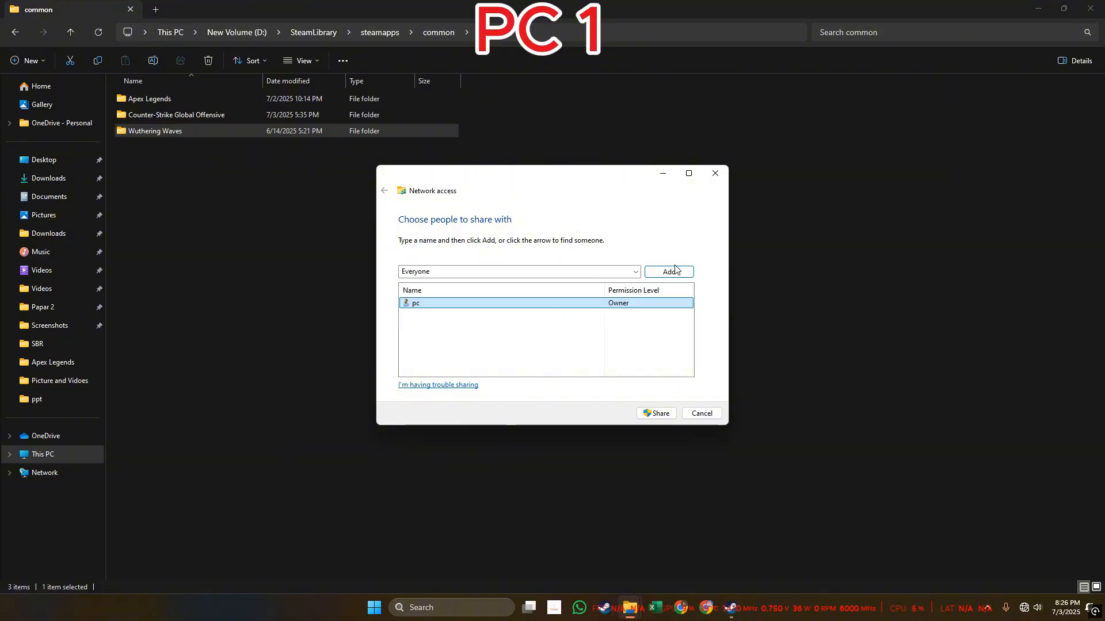
pyautogui.click(673, 271)
pyautogui.click(630, 304)
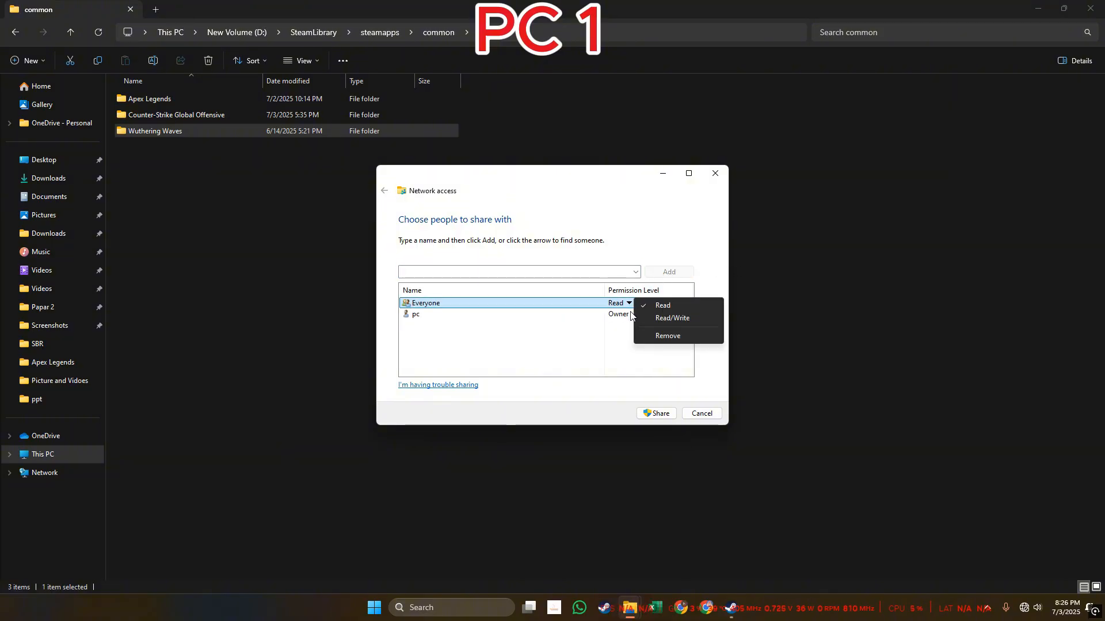
pyautogui.click(671, 319)
pyautogui.click(654, 414)
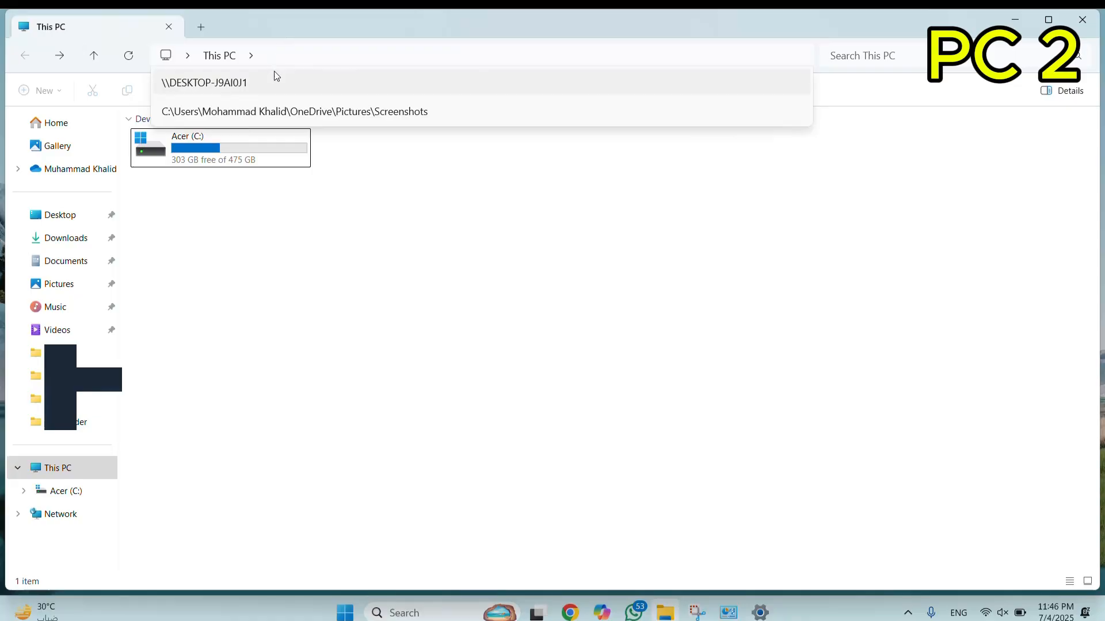
# Open the network location \\DESKTOP-J9AI0J1 in File Explorer on PC 2.
pyautogui.click(276, 55)
pyautogui.click(279, 58)
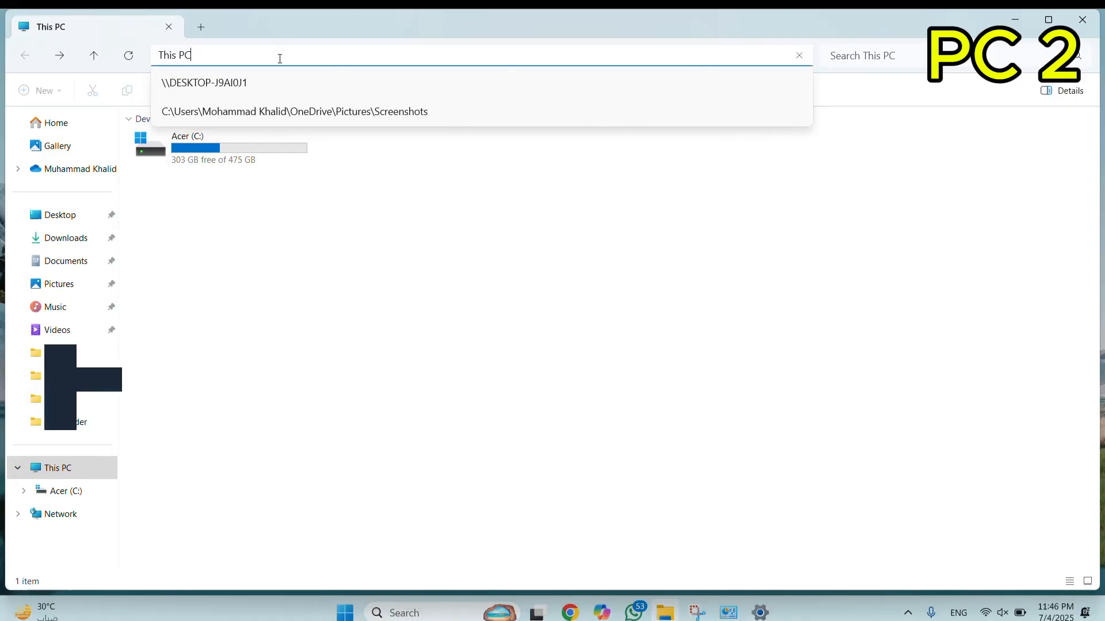
pyautogui.click(236, 85)
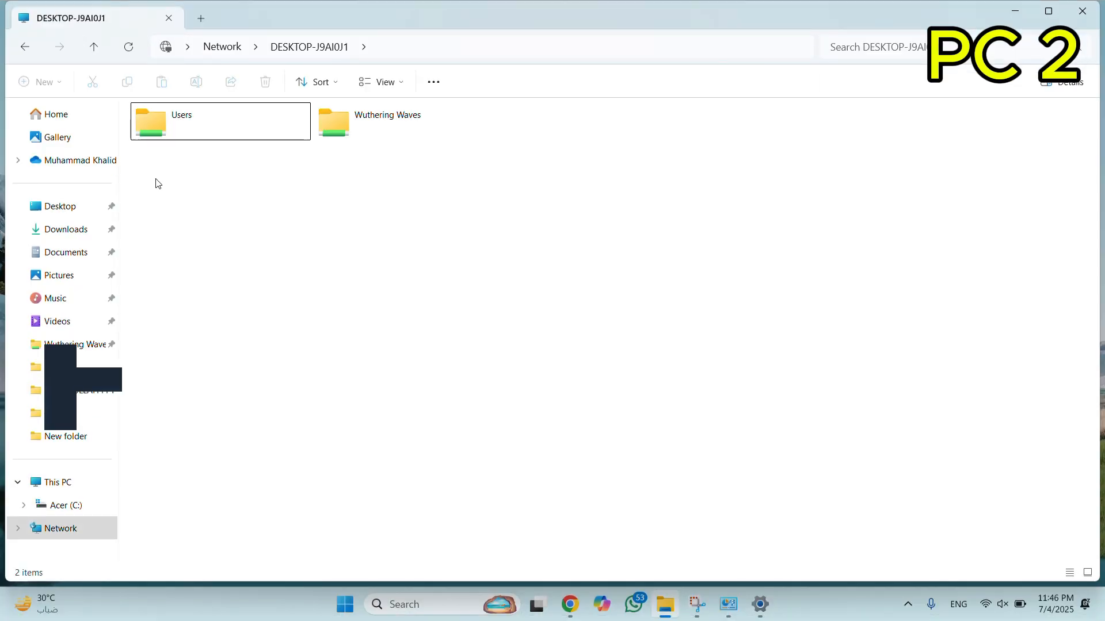
# Copy the shared Wuthering Waves folder from DESKTOP-J9AI0J1 to the Acer (C:) drive on PC 2 and expand the transfer details.
pyautogui.click(327, 132)
pyautogui.rightClick(326, 123)
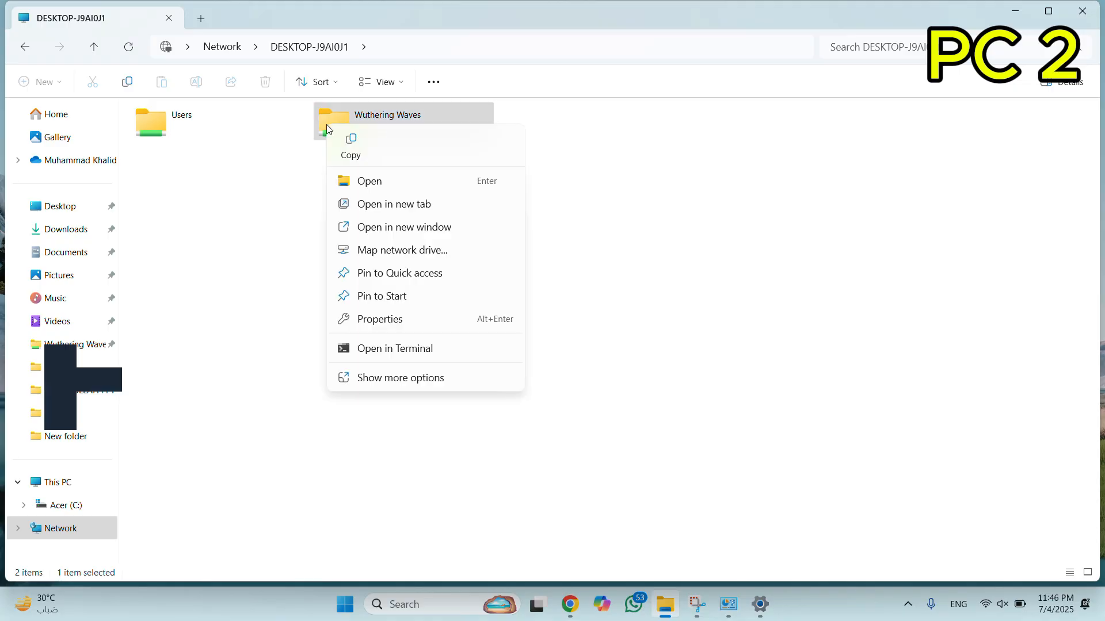
pyautogui.click(352, 146)
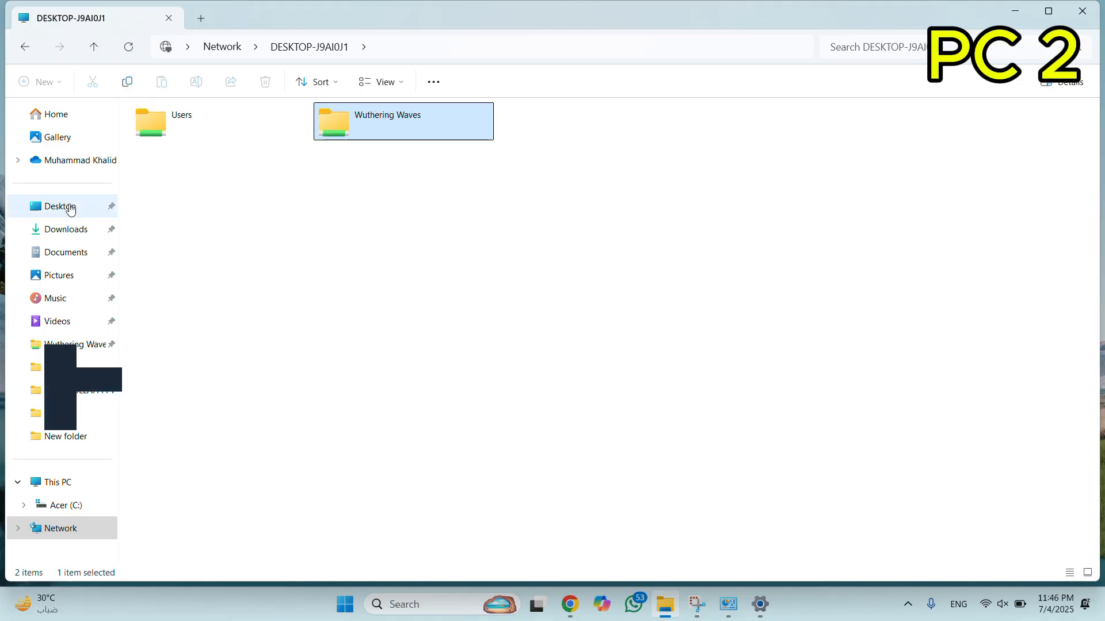
pyautogui.click(64, 484)
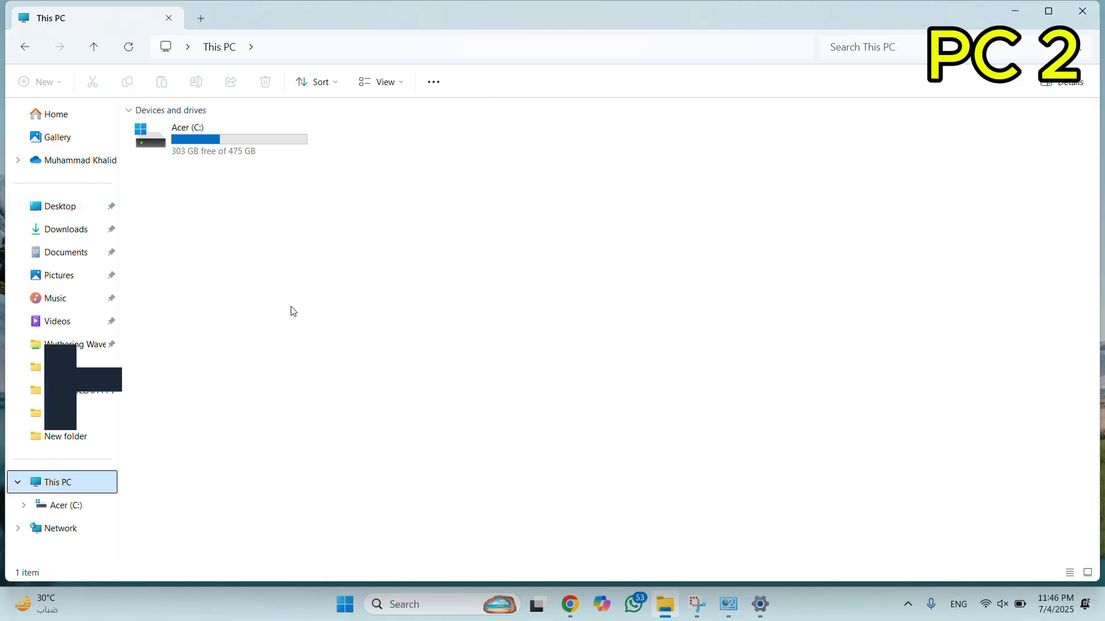
pyautogui.doubleClick(276, 136)
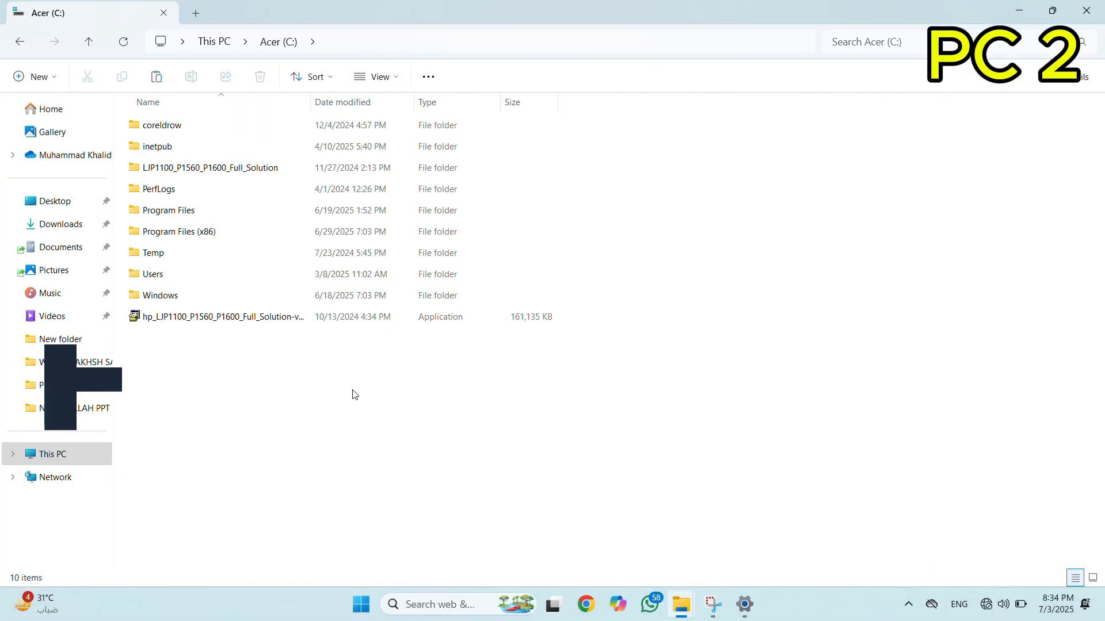
pyautogui.rightClick(289, 376)
pyautogui.click(312, 386)
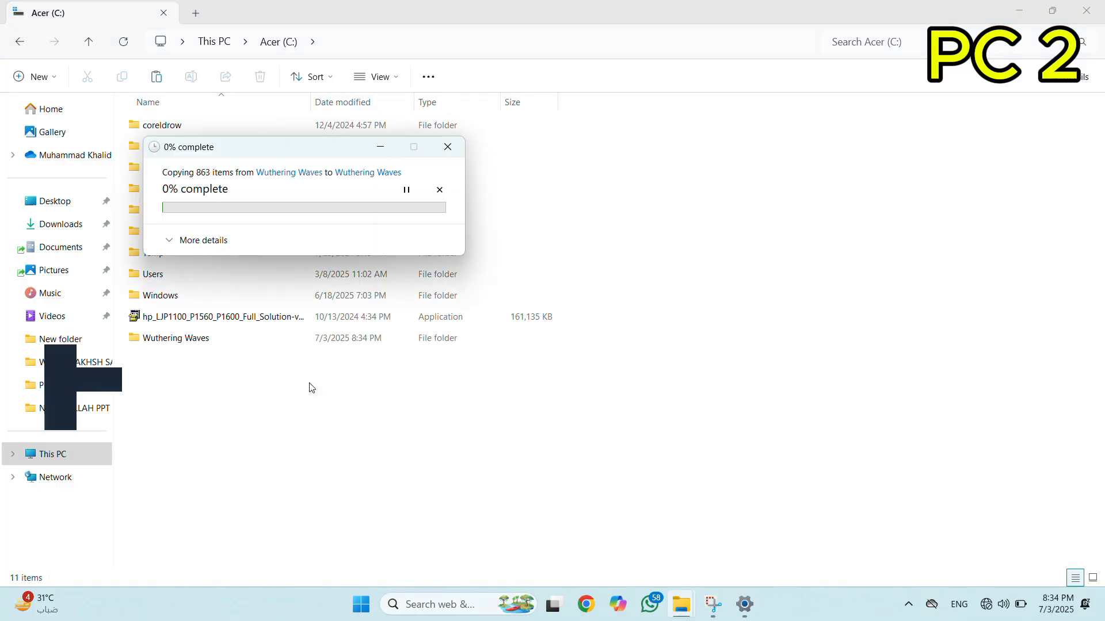
pyautogui.click(211, 246)
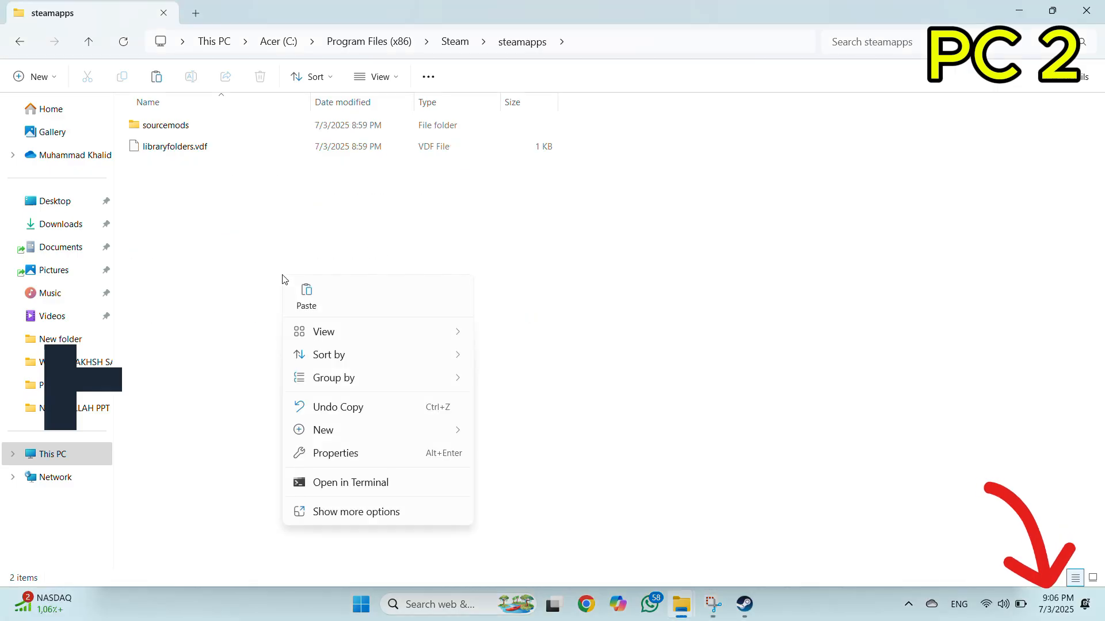
pyautogui.click(241, 284)
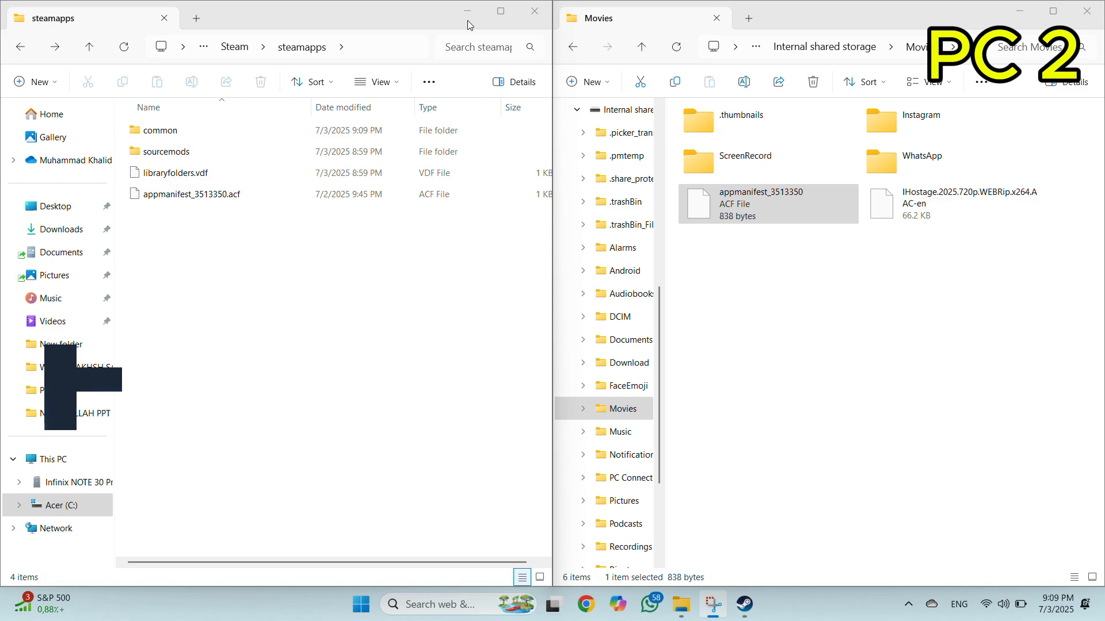
pyautogui.click(403, 245)
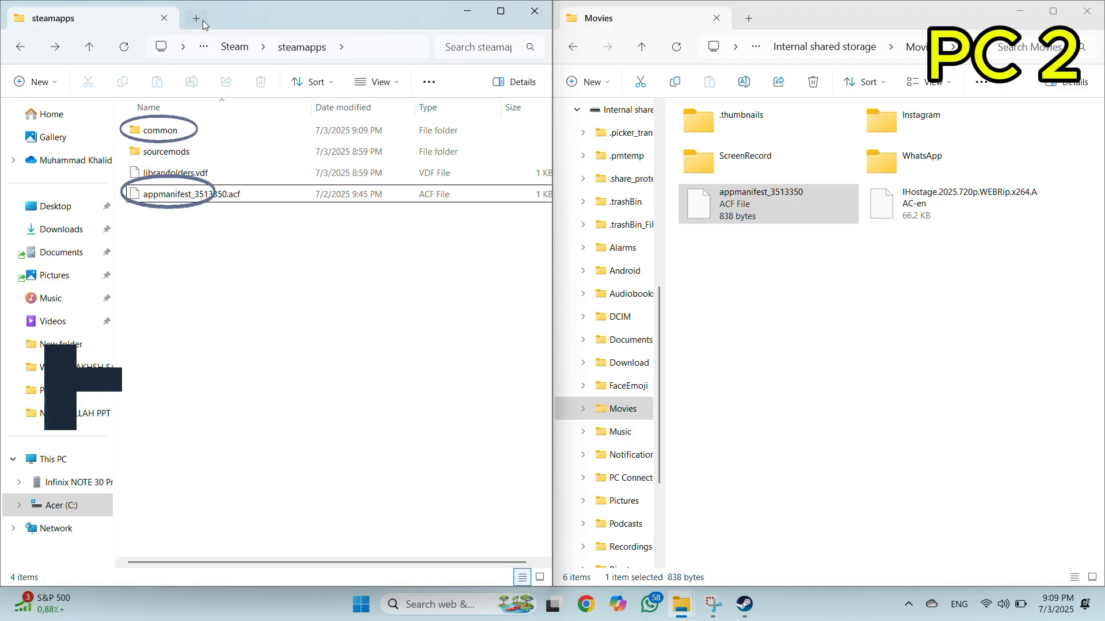
# Go up from steamapps to the Steam folder, then minimize it and bring Steam's Wuthering Waves library page to the front.
pyautogui.click(236, 54)
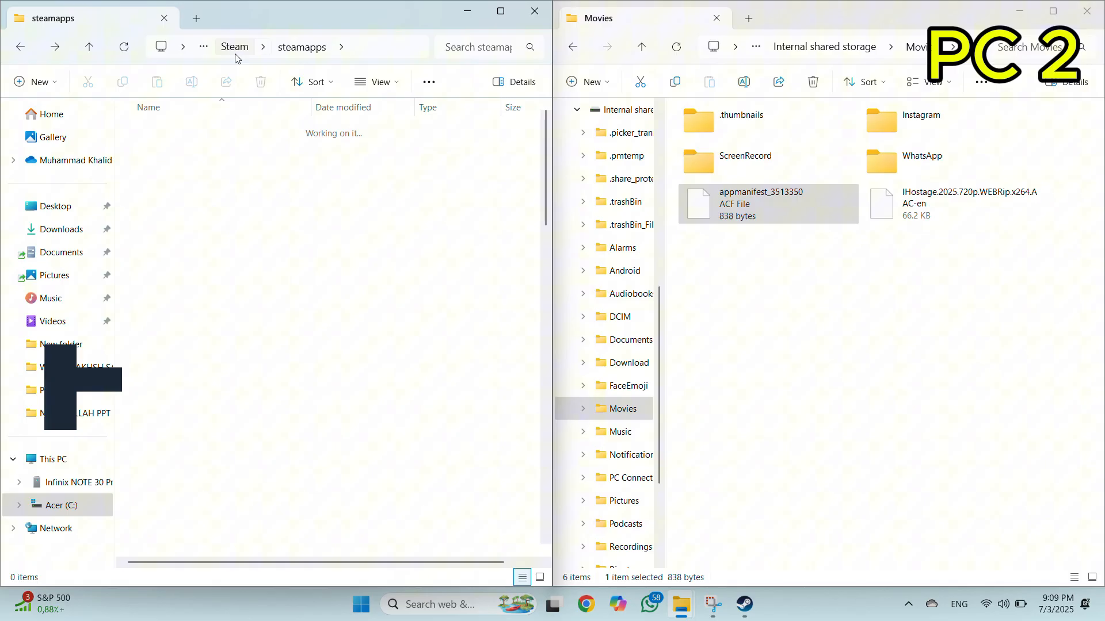
pyautogui.click(455, 10)
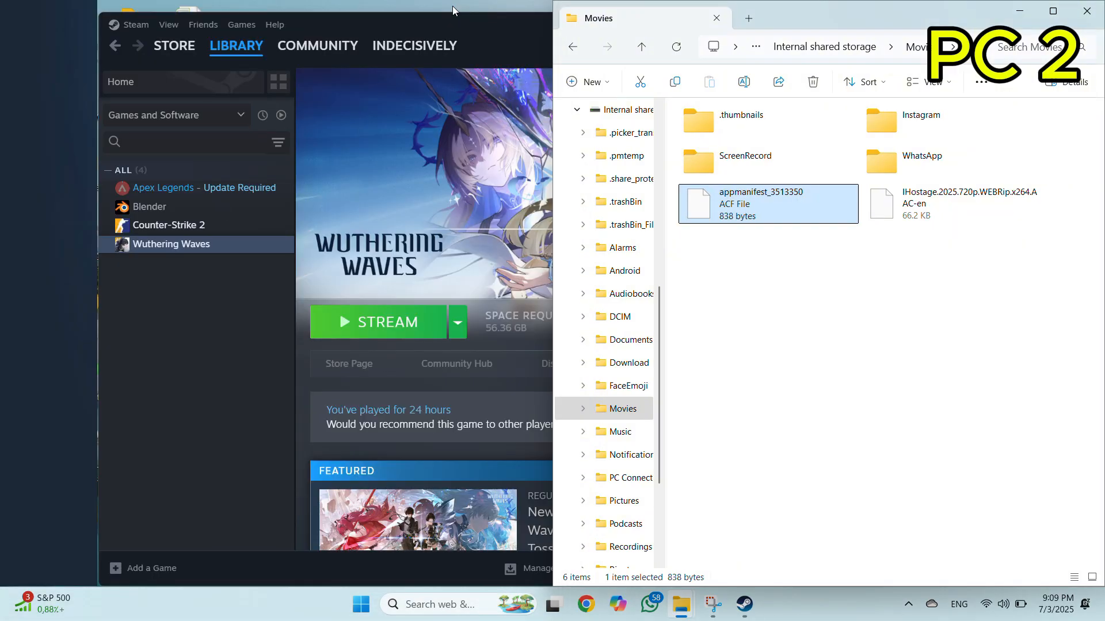
pyautogui.click(281, 340)
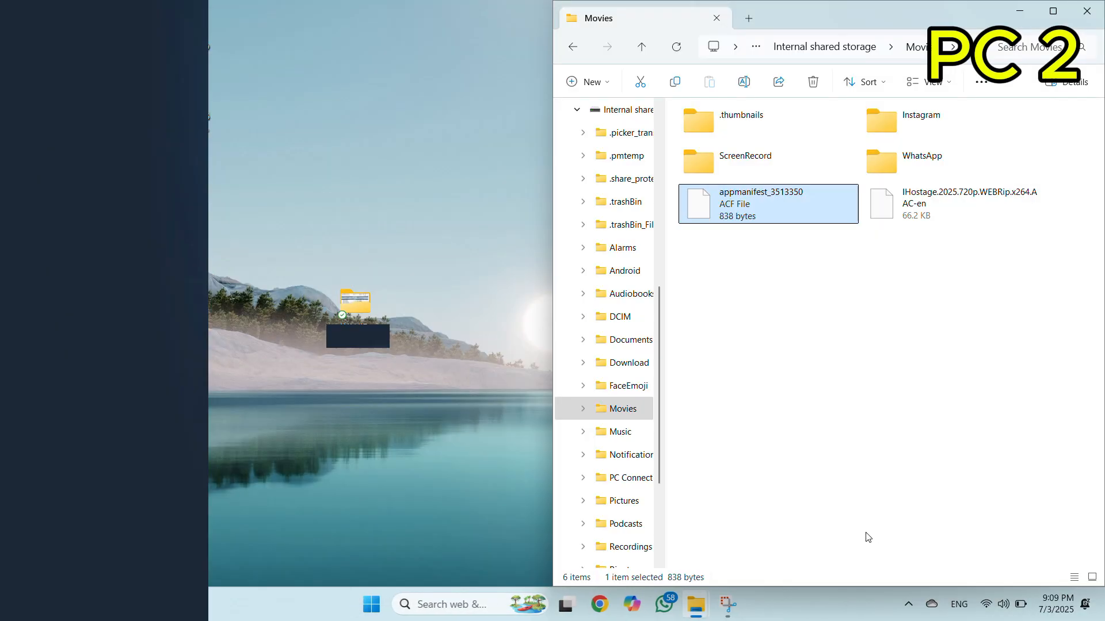
# Restart Steam on PC 2 by exiting it completely and launching it again, and minimize the Movies folder window.
pyautogui.click(850, 531)
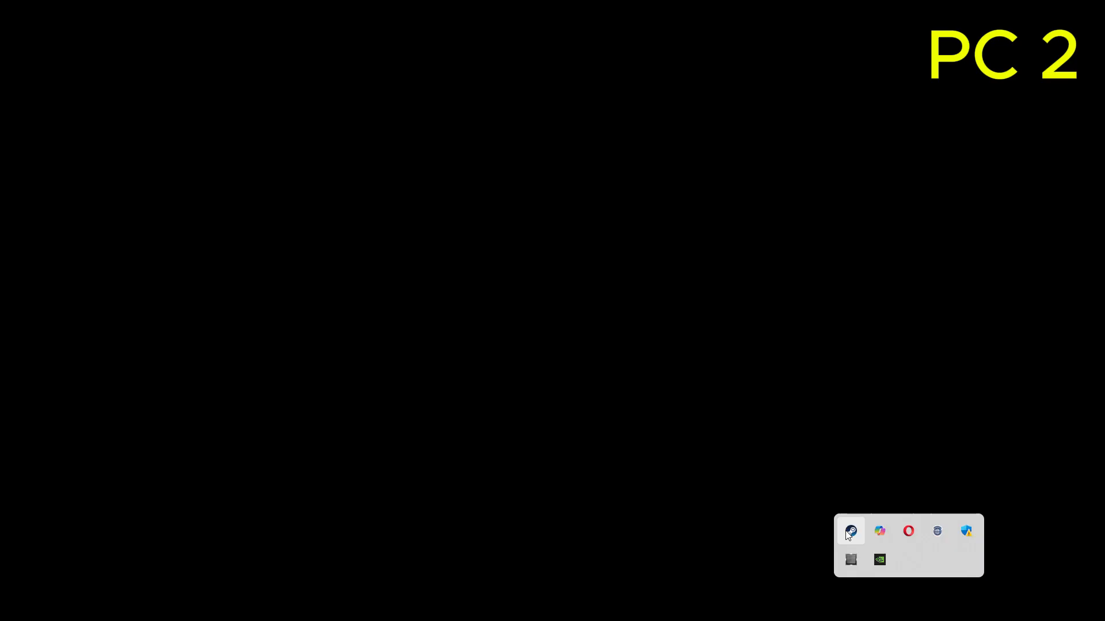
pyautogui.rightClick(850, 532)
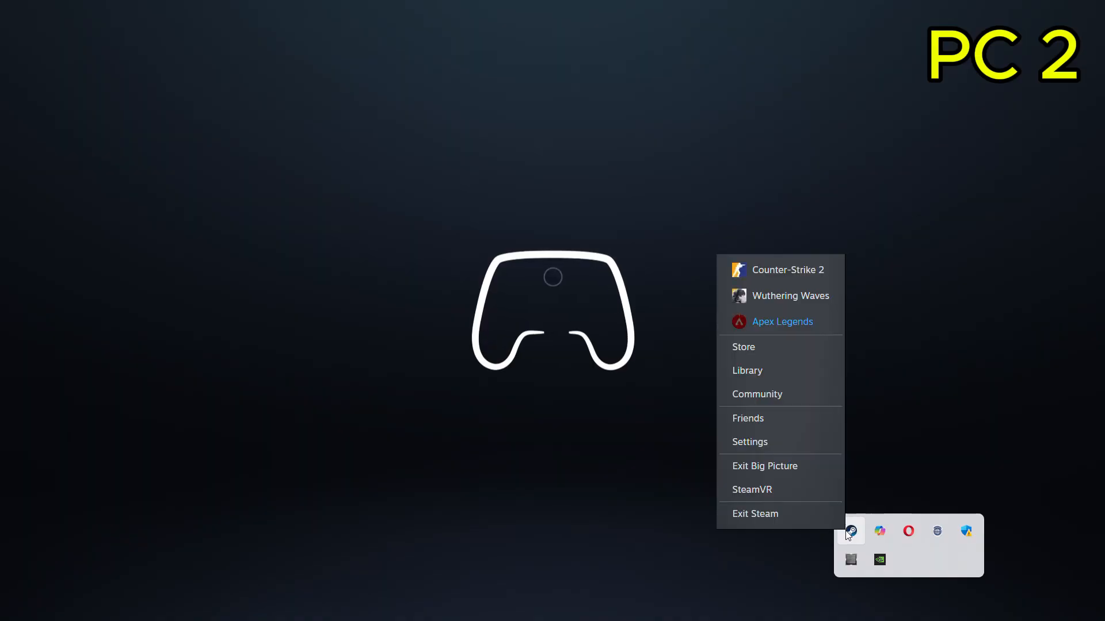
pyautogui.click(771, 514)
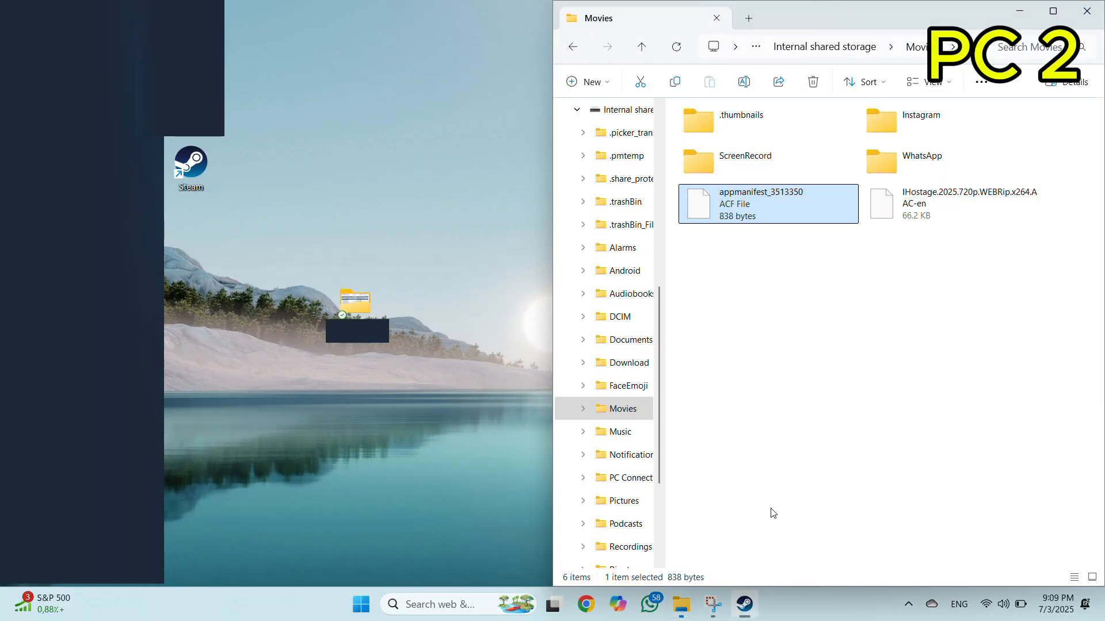
pyautogui.doubleClick(185, 173)
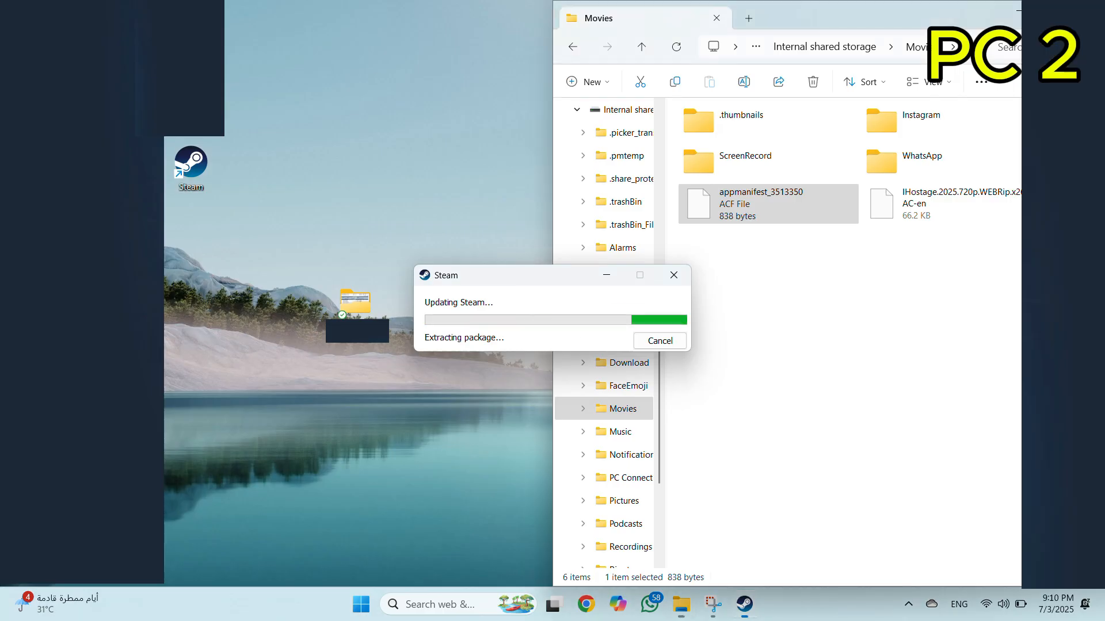
pyautogui.click(1020, 10)
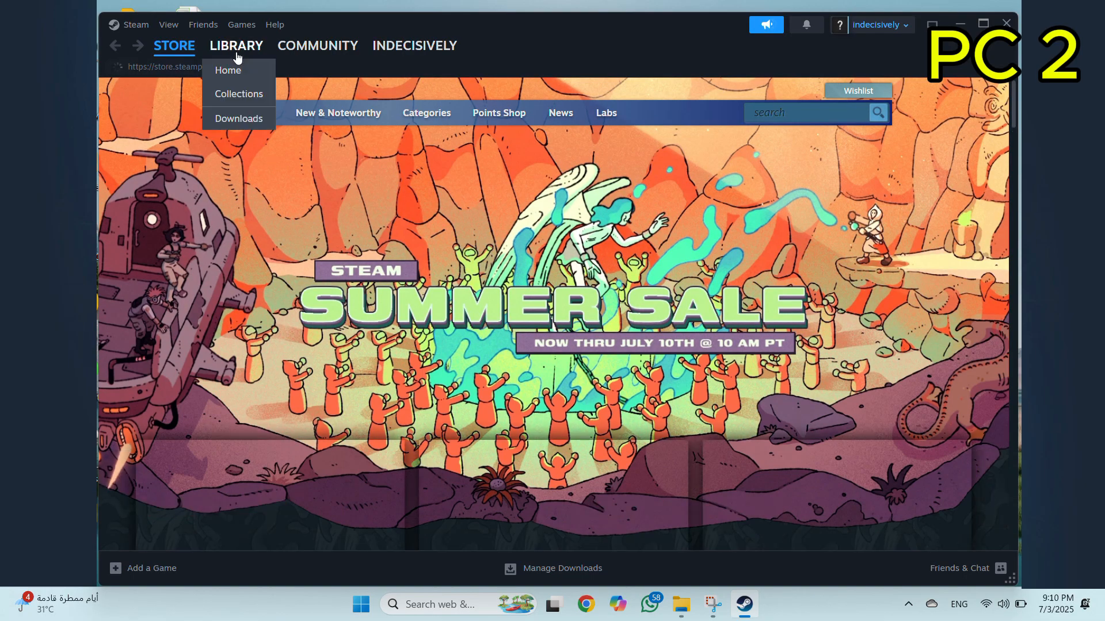
# Launch Wuthering Waves from the Steam library, accepting its EULA.
pyautogui.click(236, 55)
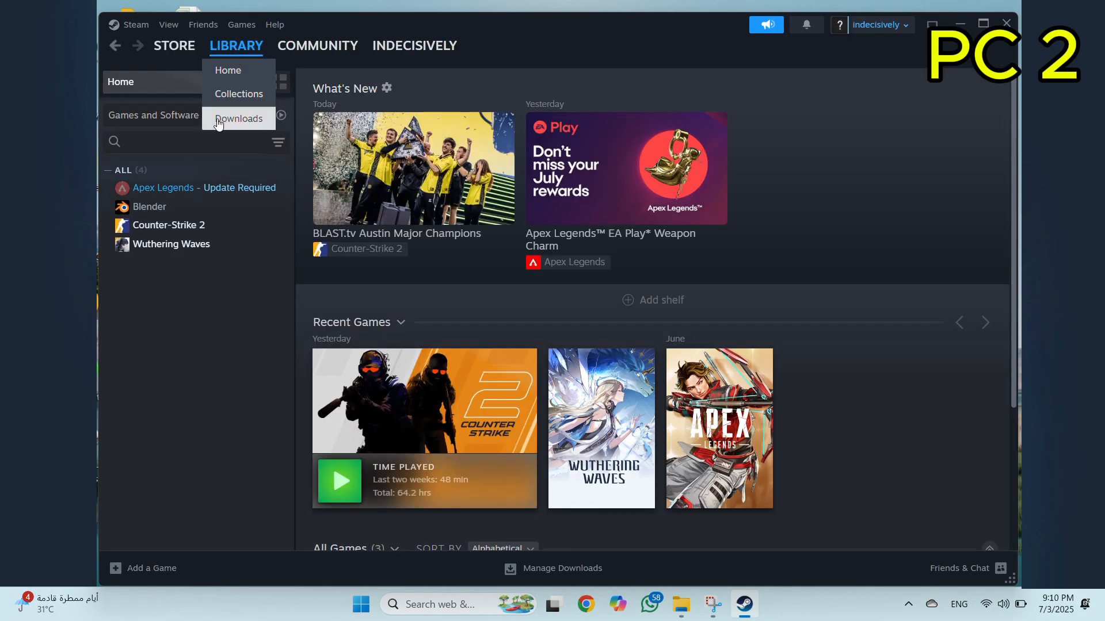
pyautogui.click(216, 245)
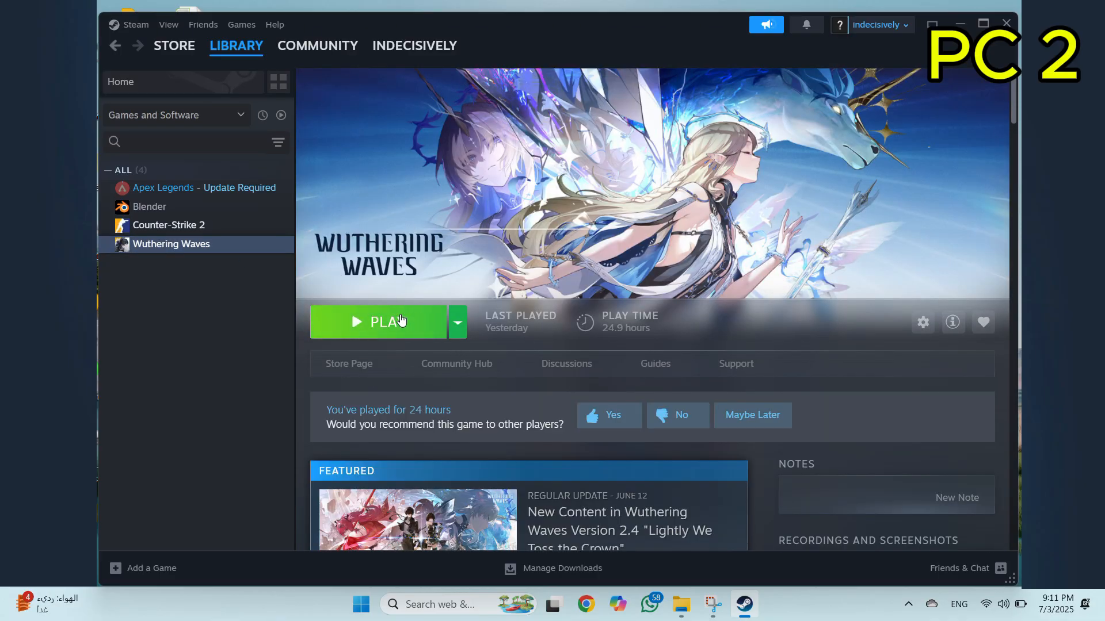
pyautogui.click(401, 320)
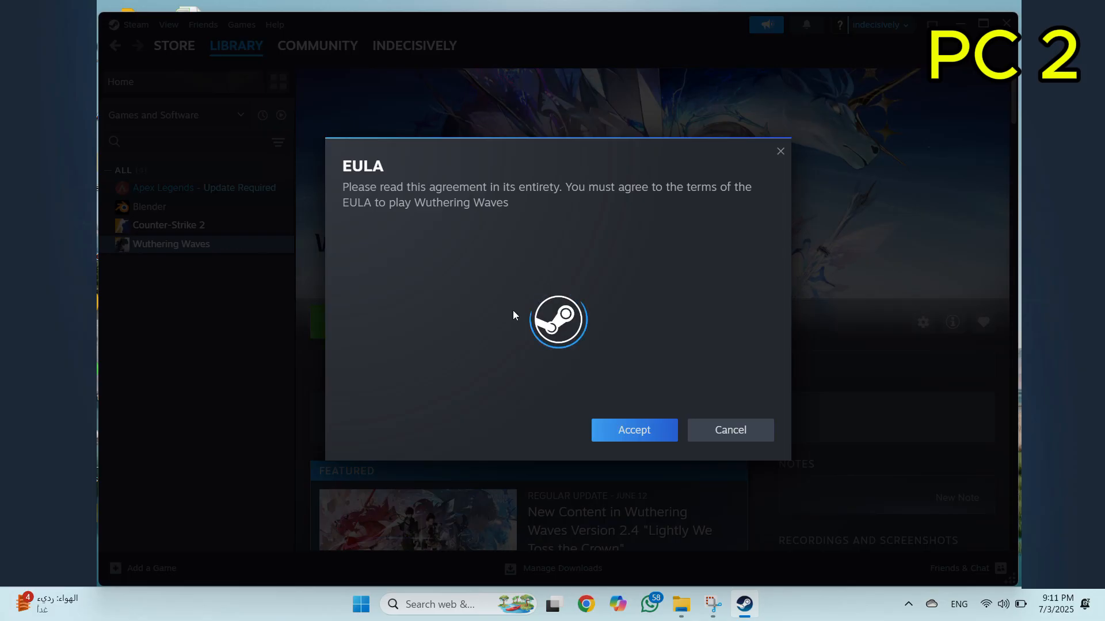
pyautogui.scroll(-5, 668, 453)
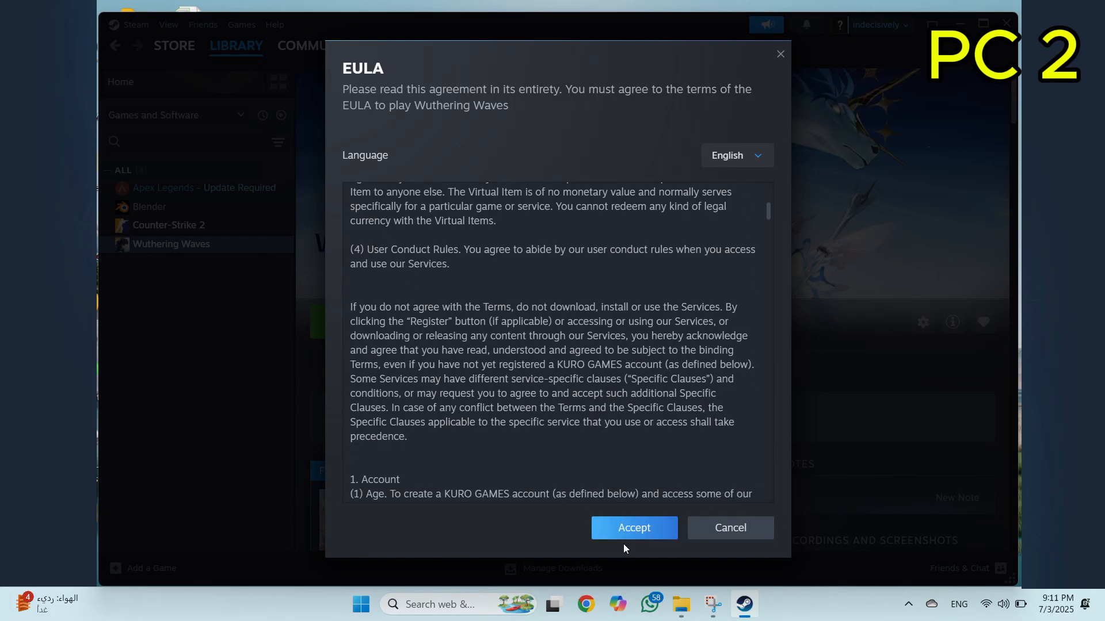
pyautogui.click(626, 534)
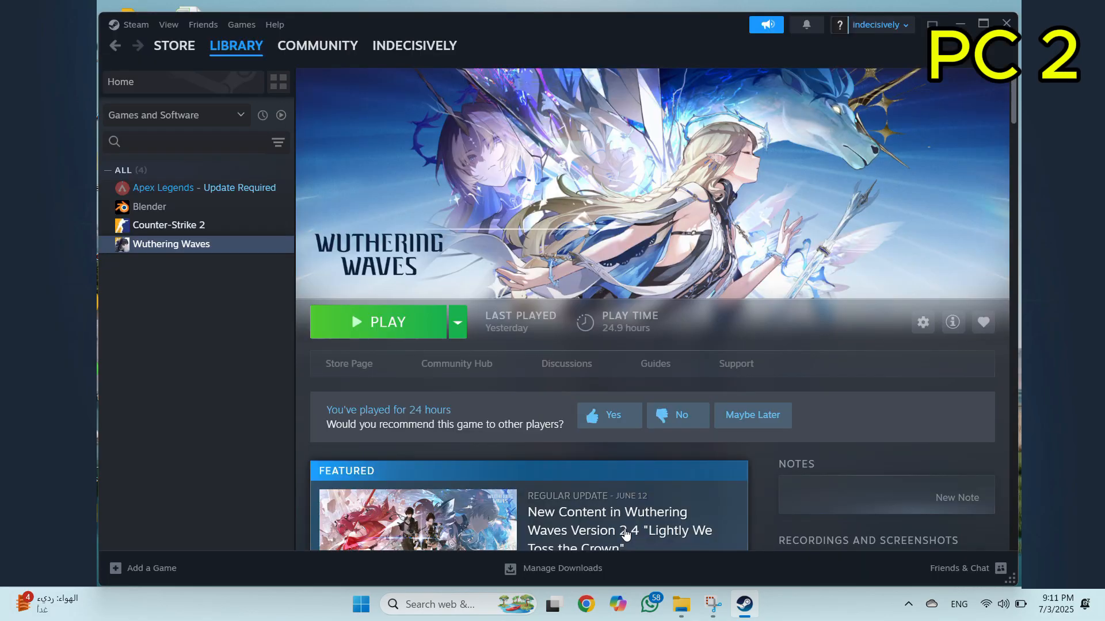
pyautogui.click(401, 322)
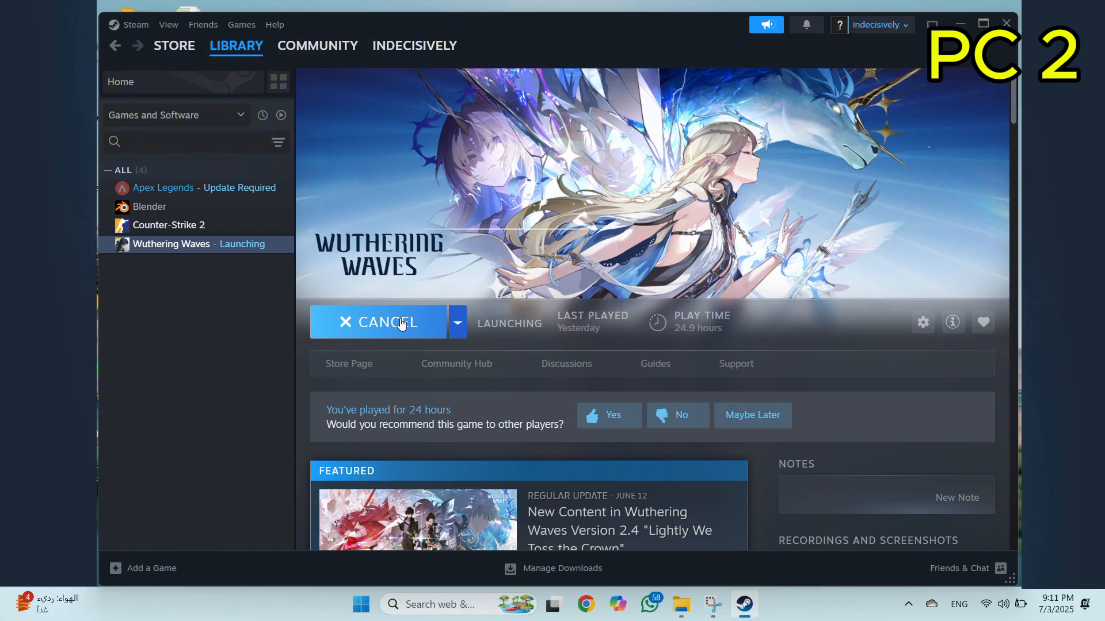